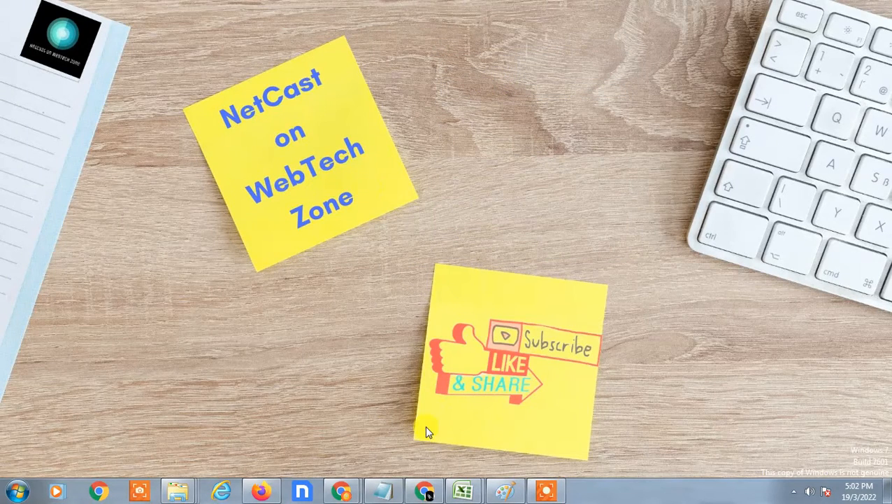
Switch to the Chrome browser, open My Drive in the first tab and close the Gmail inbox tab
click(426, 492)
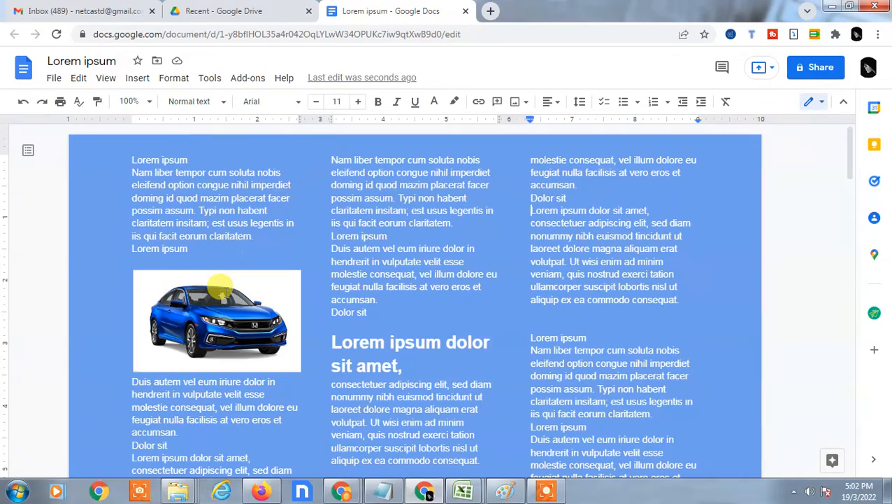
click(218, 7)
click(40, 74)
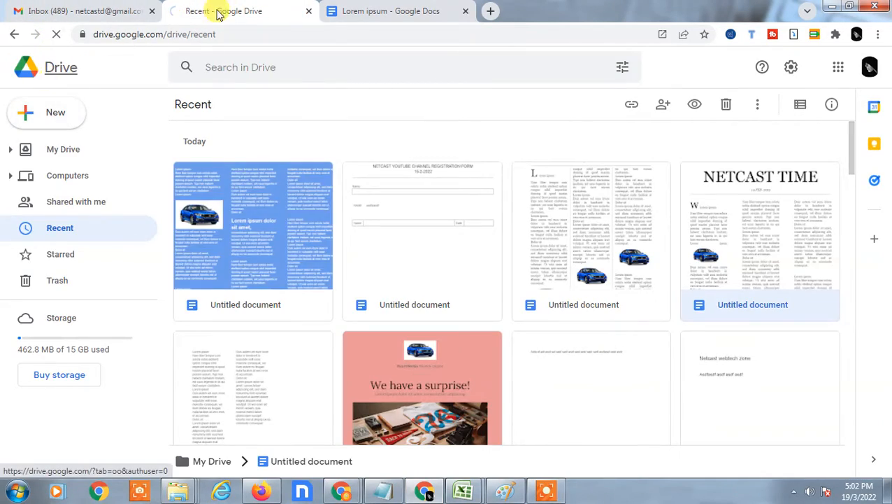
drag(218, 14, 10, 6)
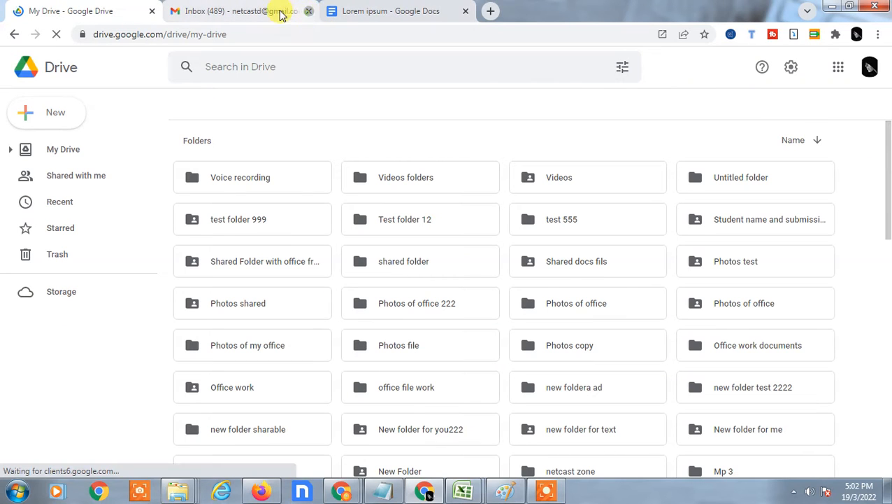
click(308, 11)
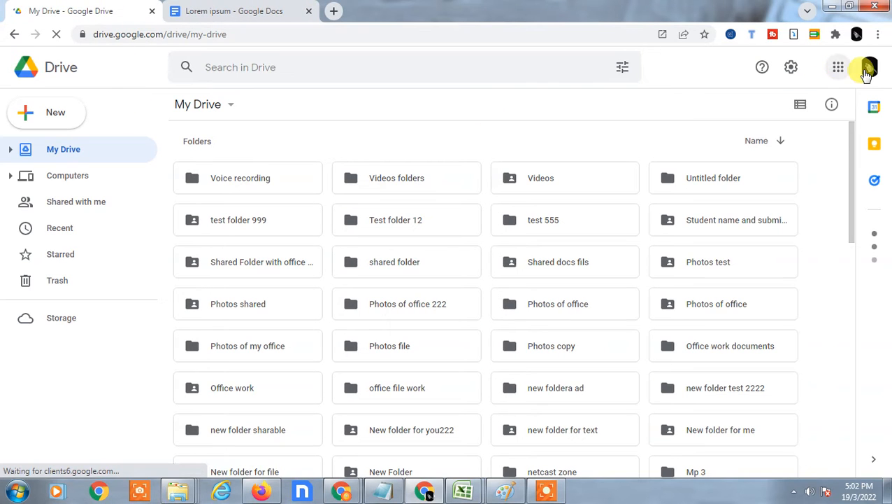
Look at Drive's options for creating a Google Form: blank form, blank quiz or from a template
click(44, 115)
click(103, 77)
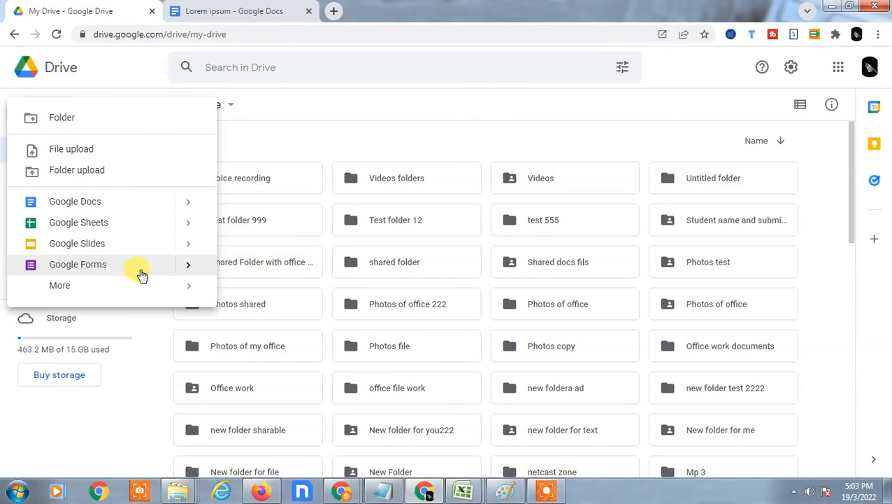
mouse_move(193, 271)
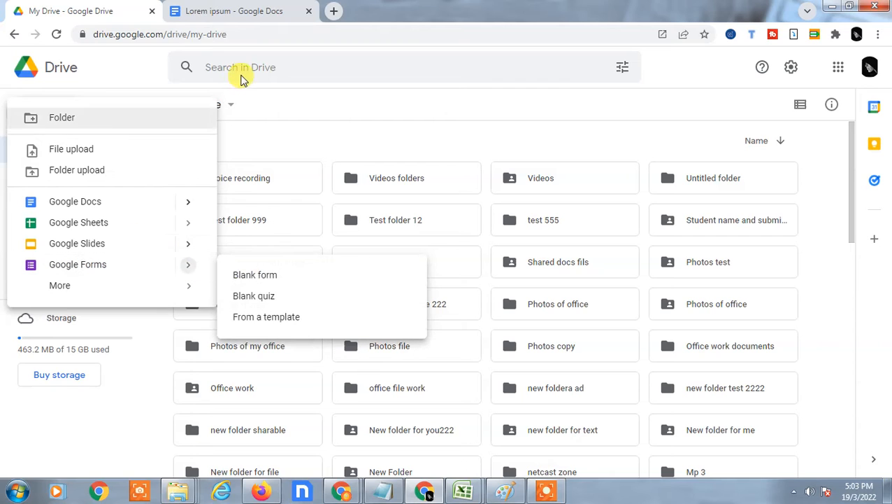
Create a new Google Form from within the Lorem ipsum document
click(226, 10)
click(53, 80)
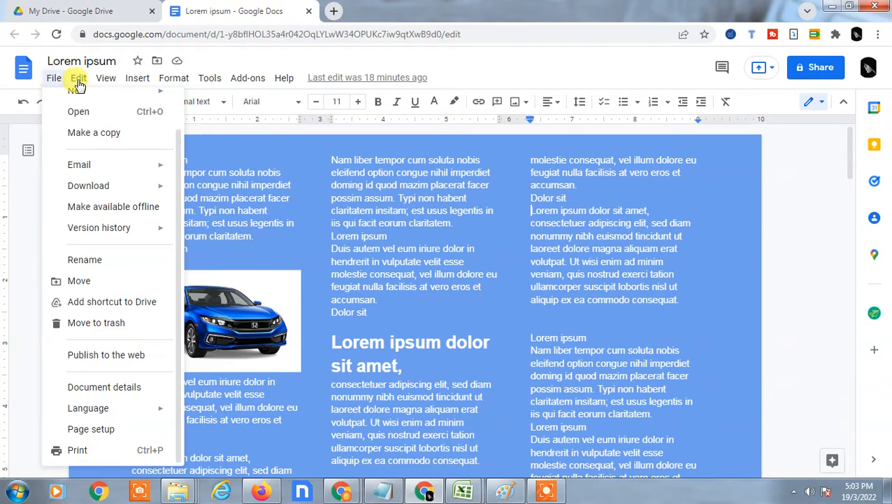
mouse_move(132, 83)
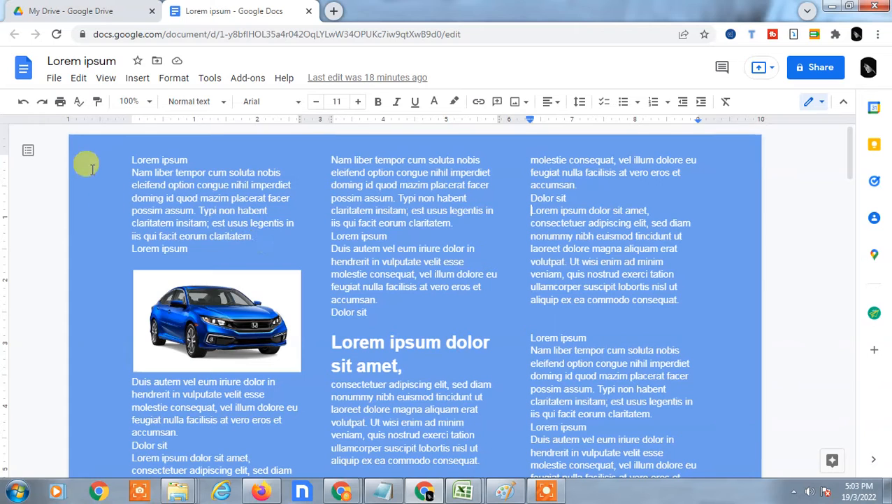
click(56, 81)
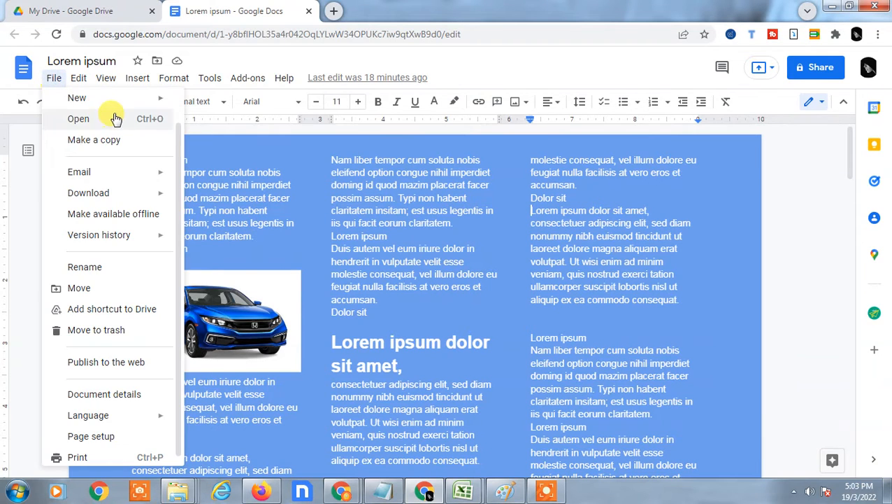
mouse_move(124, 99)
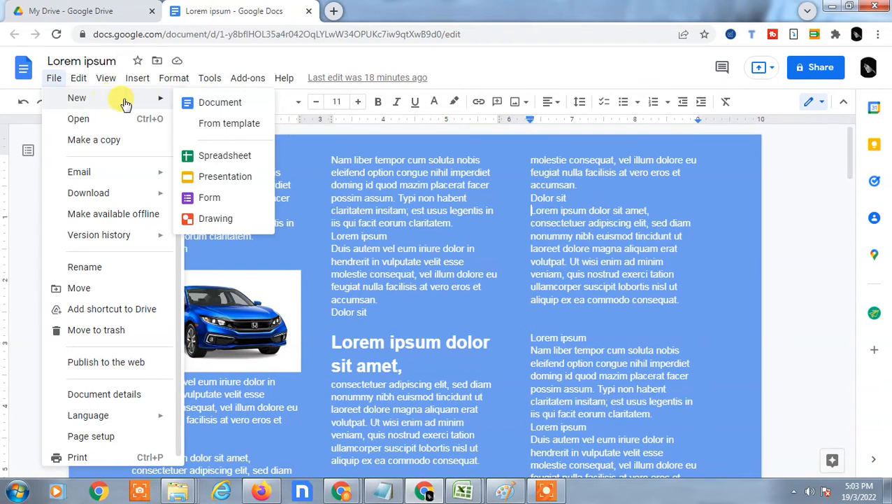
click(210, 198)
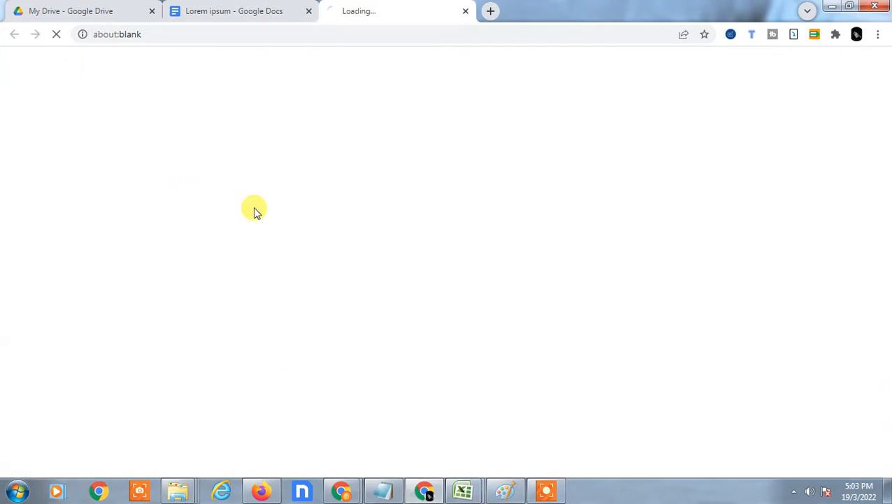
click(240, 9)
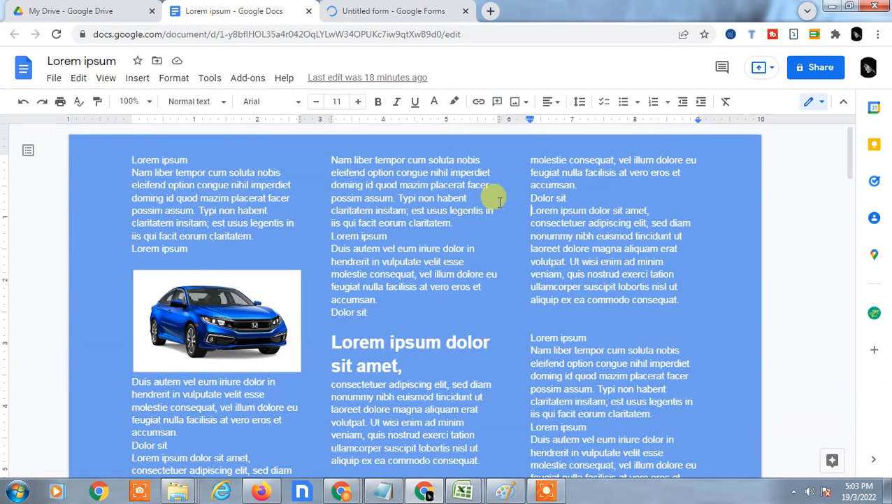
scroll(420, 203, down, 9)
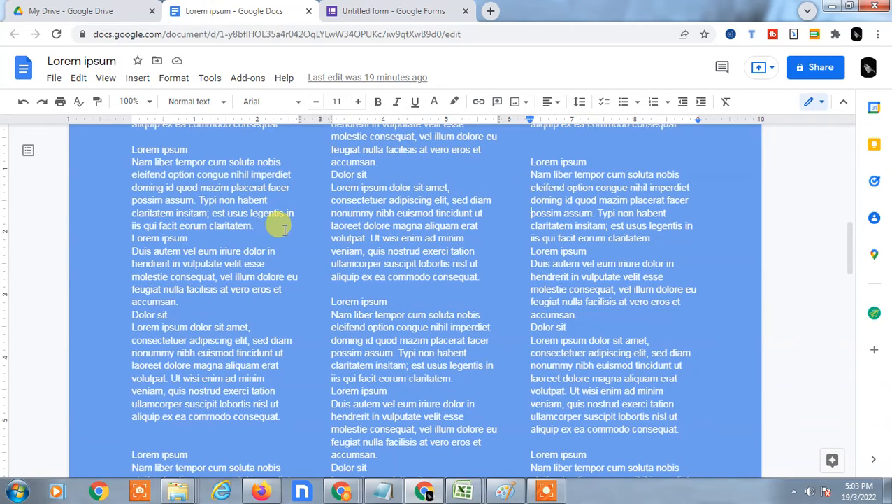
scroll(279, 221, up, 5)
scroll(290, 231, up, 3)
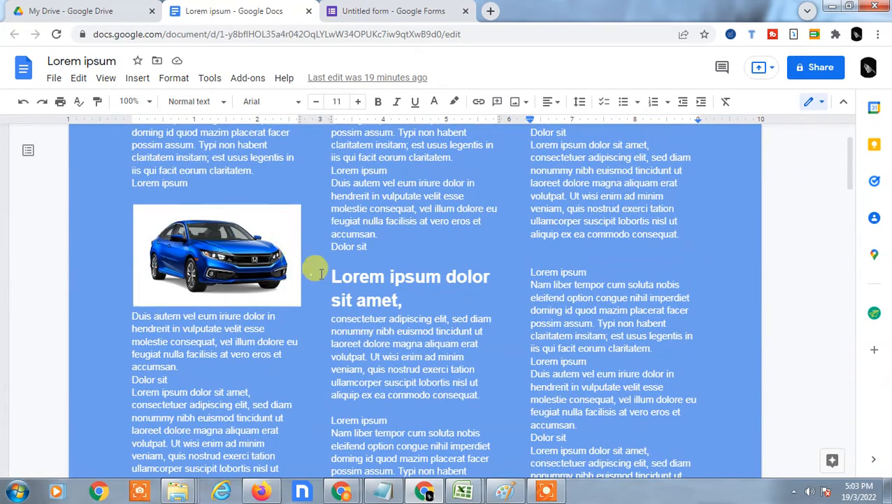
Go to the newly created untitled form and dismiss the Google Forms tour invitation
click(404, 10)
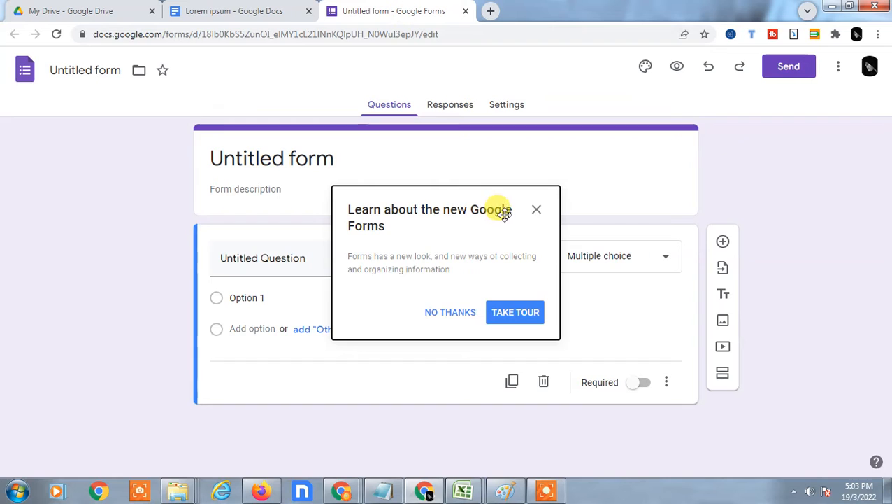
click(537, 211)
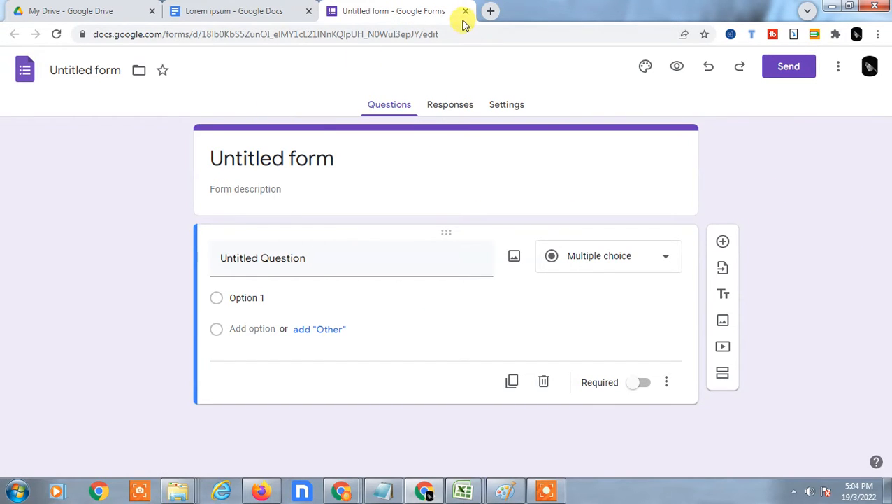
Create another blank Google Form from My Drive and dismiss the introductory tip in it
click(74, 8)
click(44, 110)
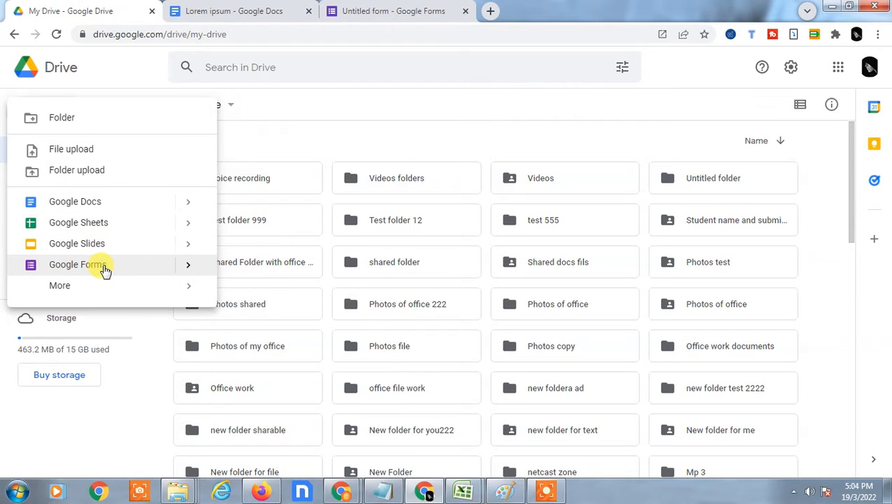
click(77, 265)
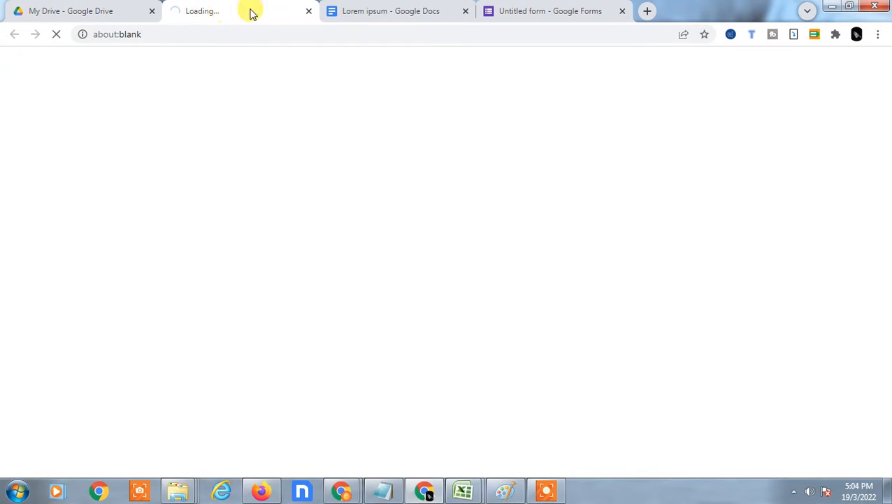
click(89, 8)
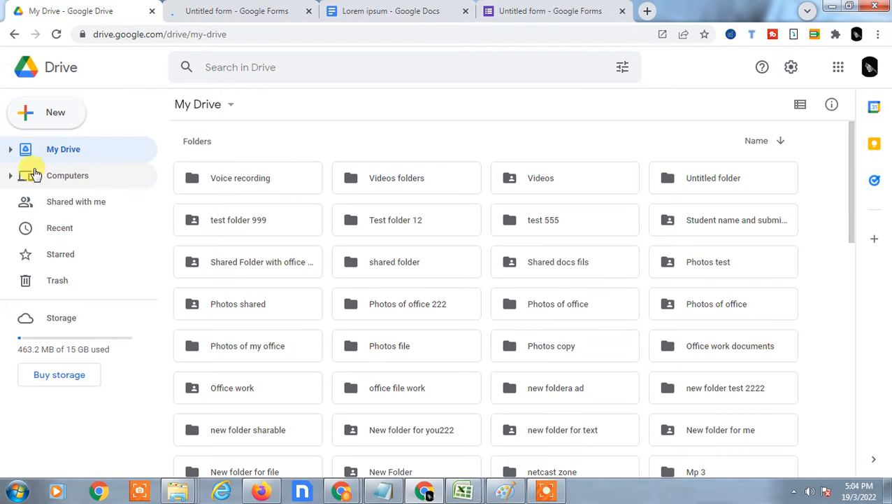
click(52, 118)
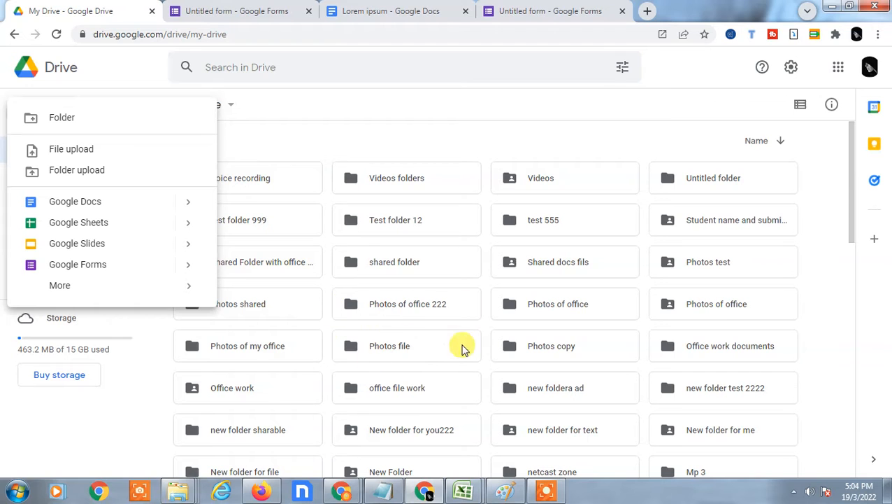
click(258, 8)
click(677, 228)
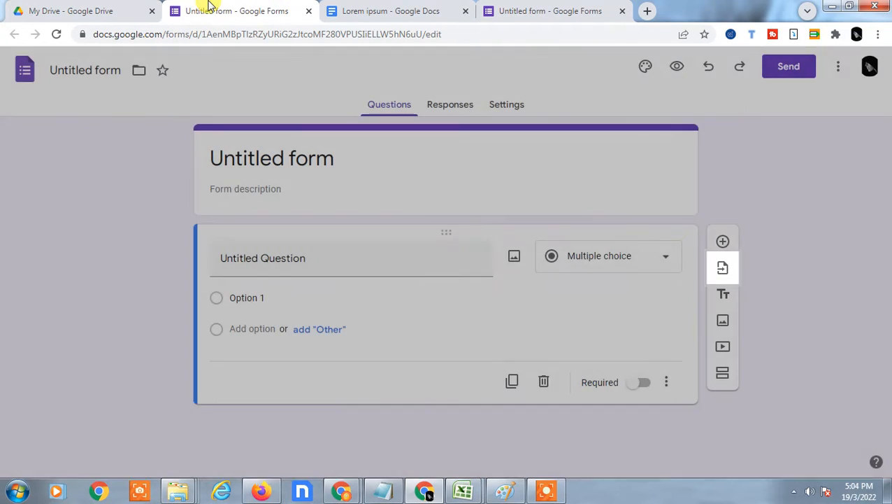
Place the two untitled form tabs side by side, compare them and close the form created from the document
click(595, 9)
click(273, 9)
click(476, 8)
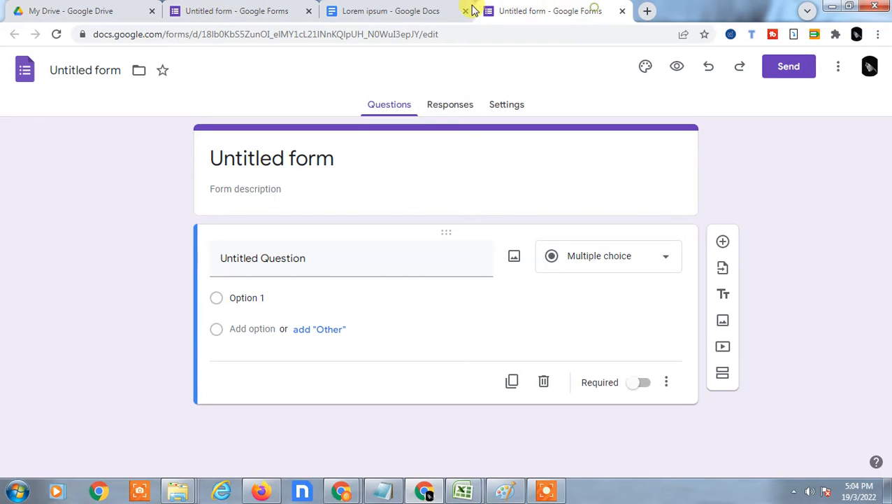
click(206, 9)
drag(564, 10, 384, 10)
click(216, 11)
click(375, 11)
click(233, 10)
click(382, 10)
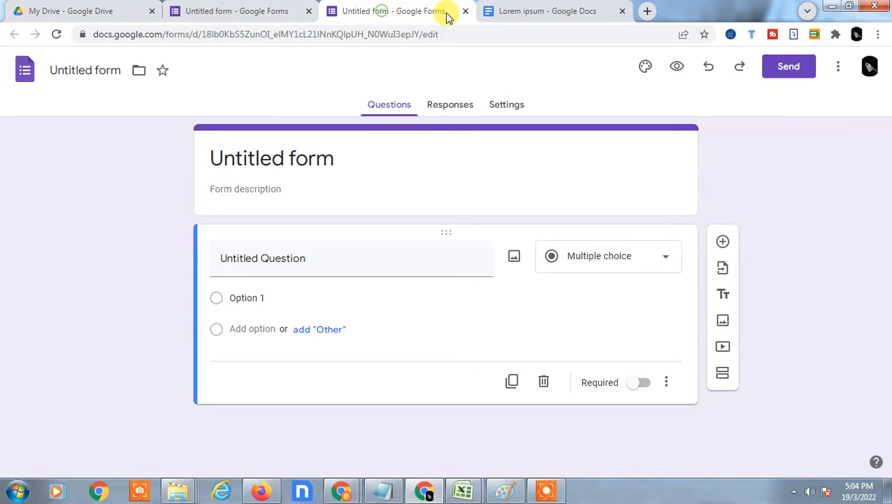
click(465, 11)
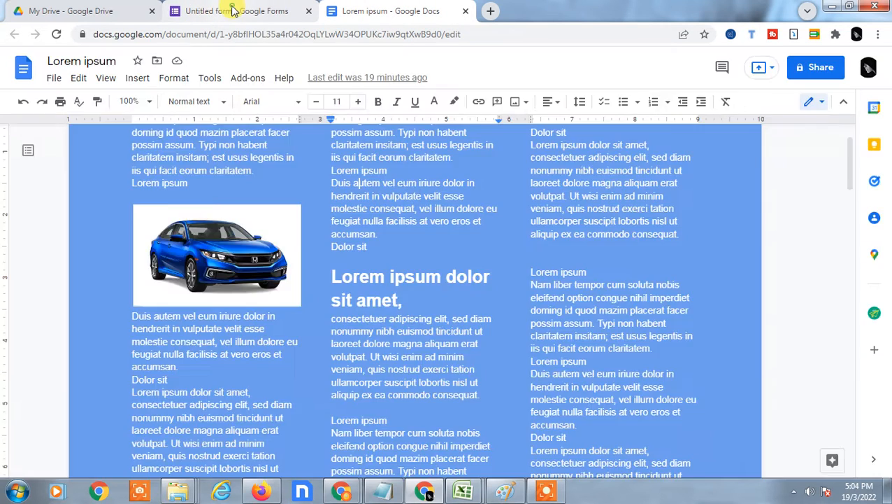
Rename the remaining untitled form as "survey form" and apply the same name as its heading
click(228, 10)
click(61, 69)
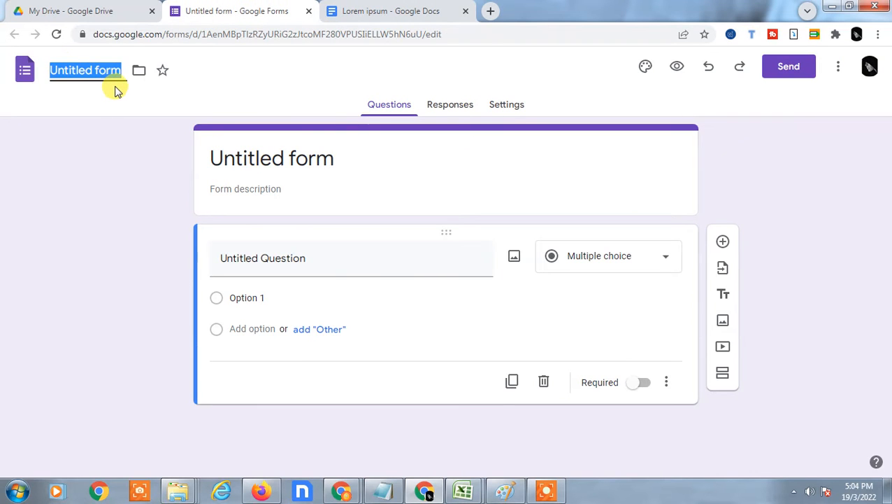
text(Uurv)
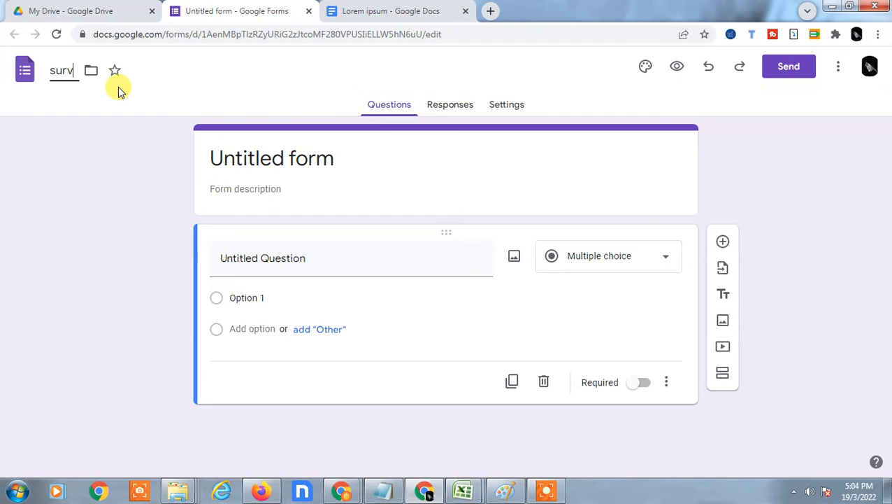
text(ey form)
click(99, 187)
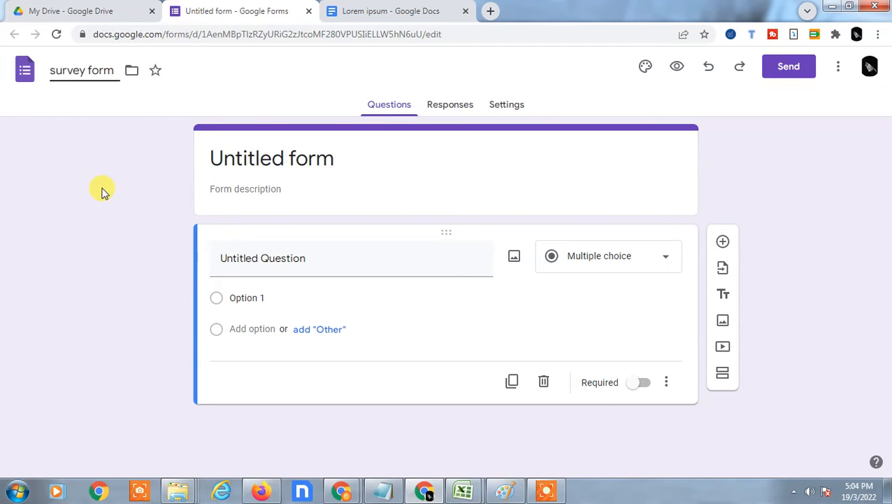
click(237, 168)
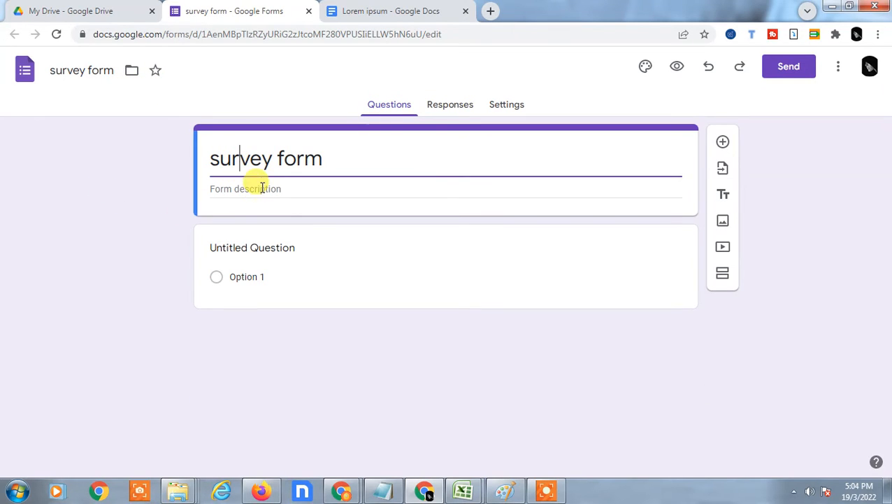
Add the form description "survey for youtuber"
click(386, 189)
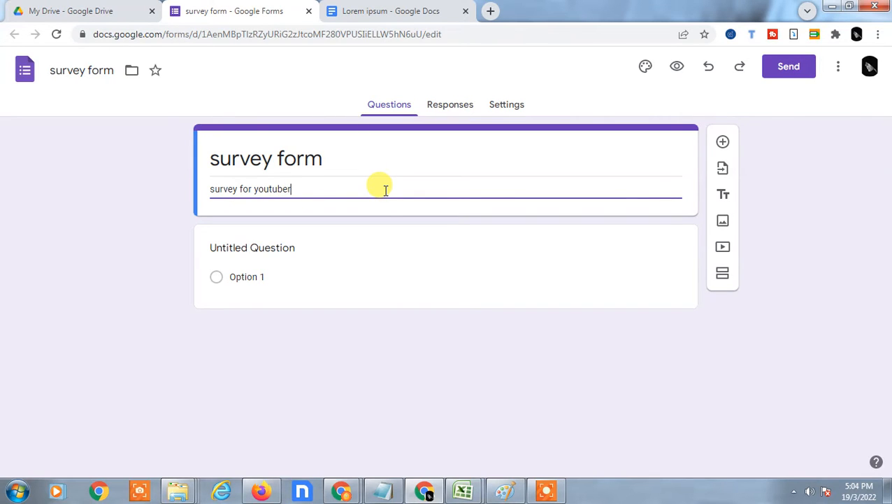
click(334, 348)
click(323, 195)
click(188, 213)
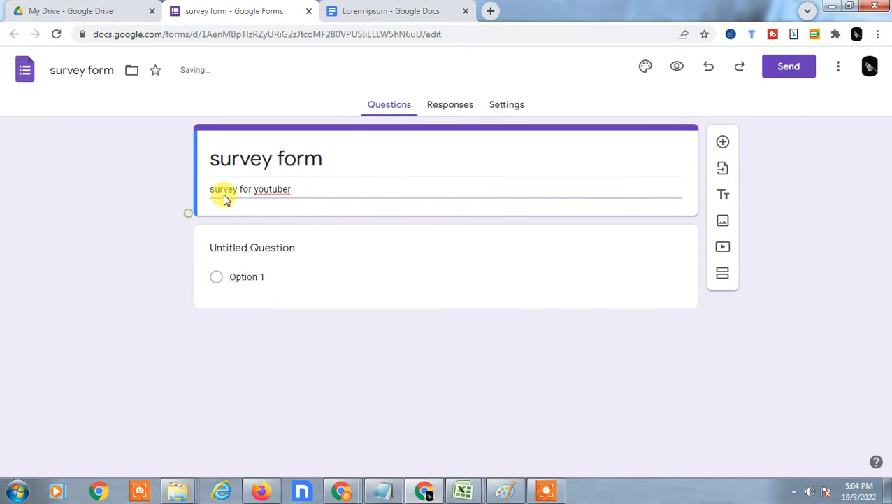
Set the first question's text to "what is your youtube channel name?"
click(223, 247)
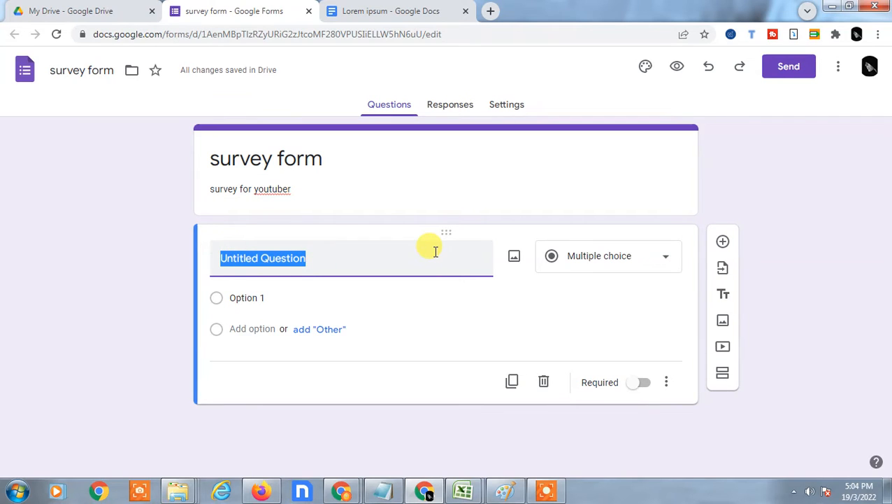
text(w)
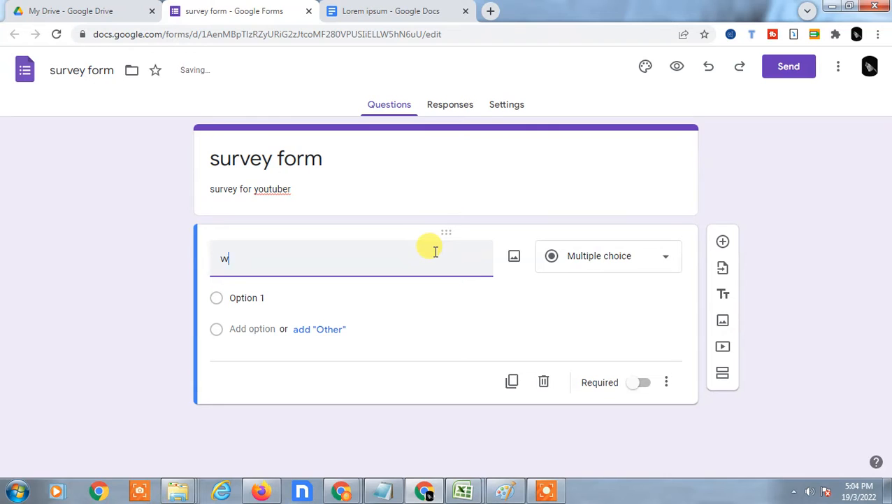
text(hhat is )
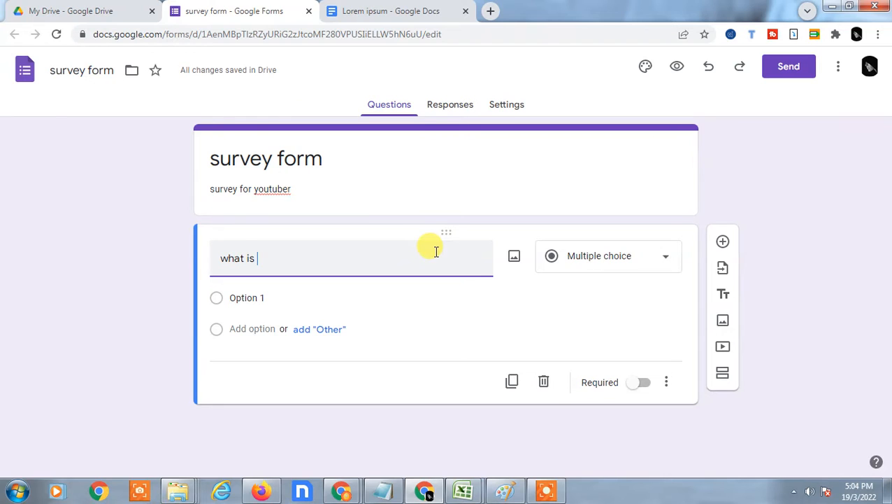
text(your youtub)
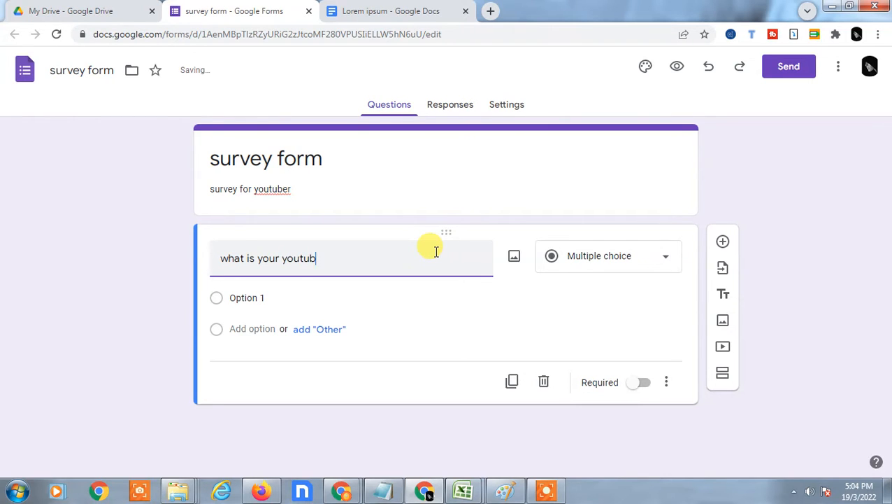
text(e channel name?)
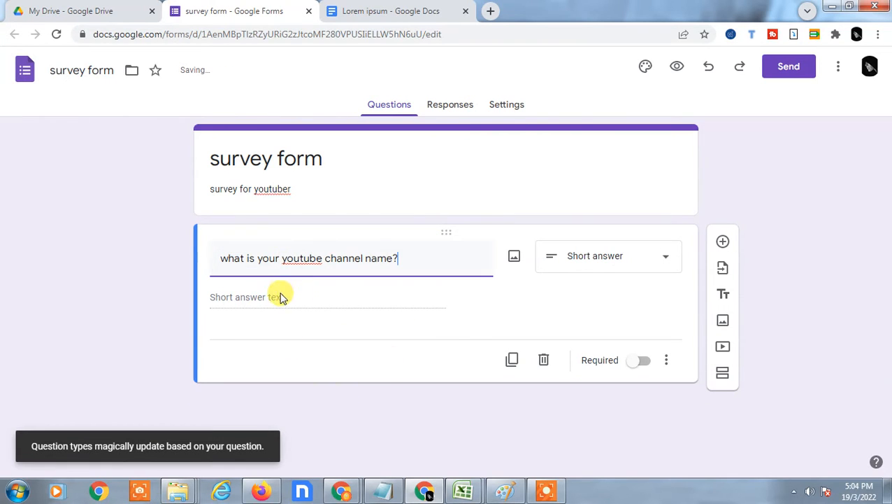
Examine the answer types available for the channel name question
click(260, 297)
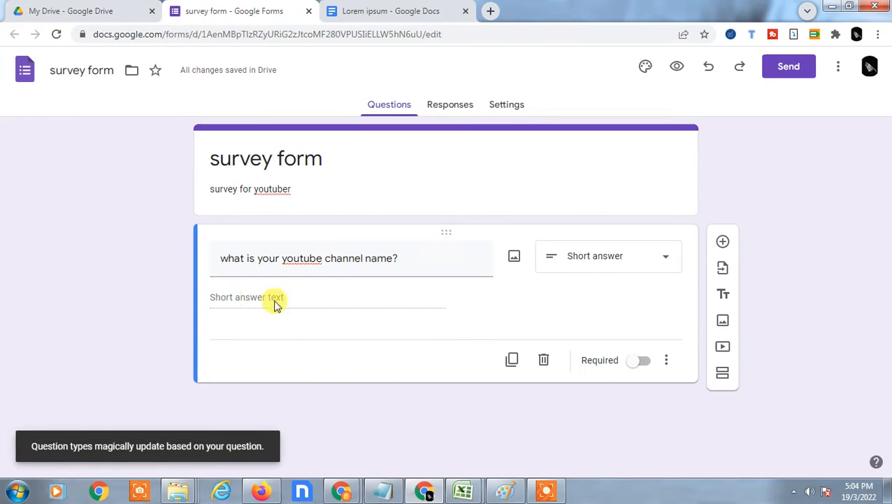
click(619, 269)
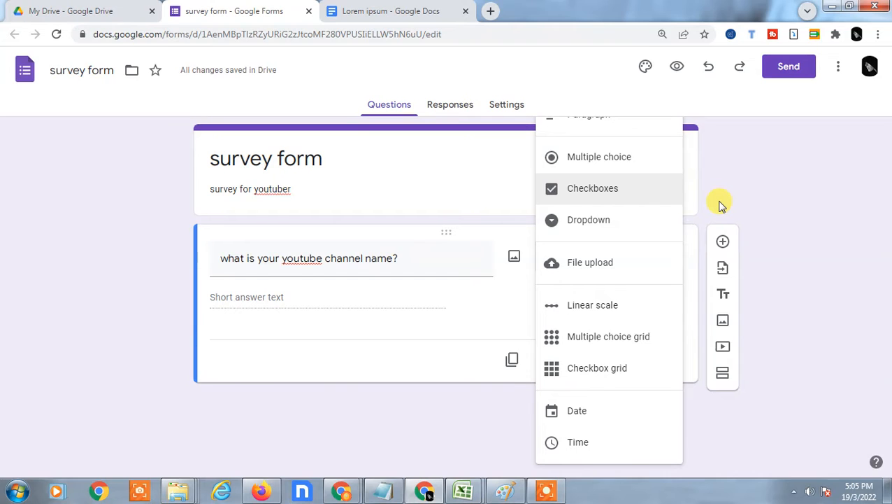
key(ctrl+plus)
key(ctrl+minus)
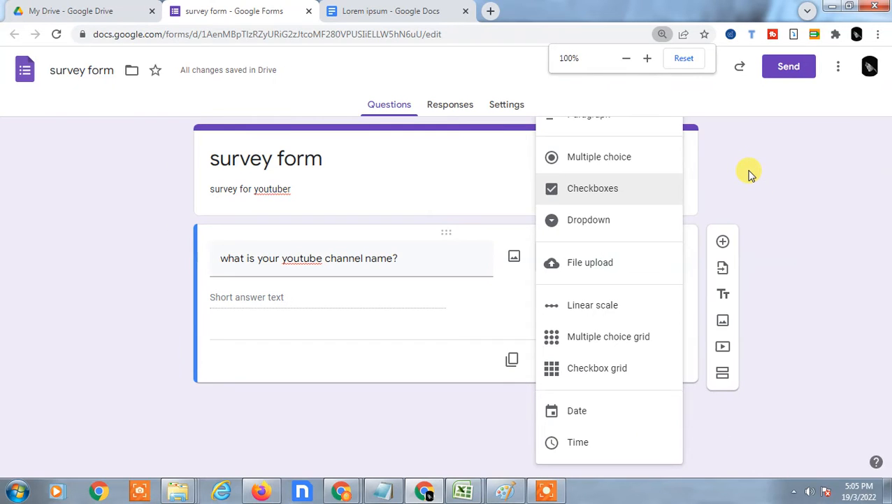
click(801, 147)
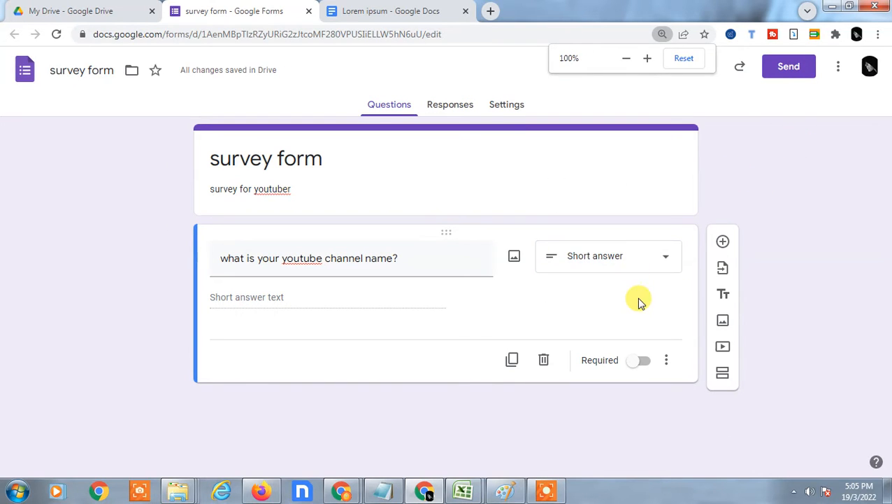
click(561, 259)
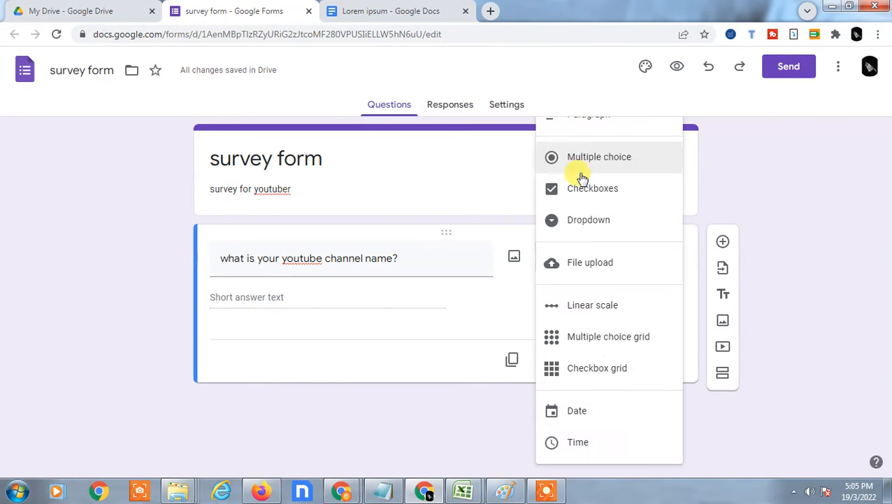
click(593, 120)
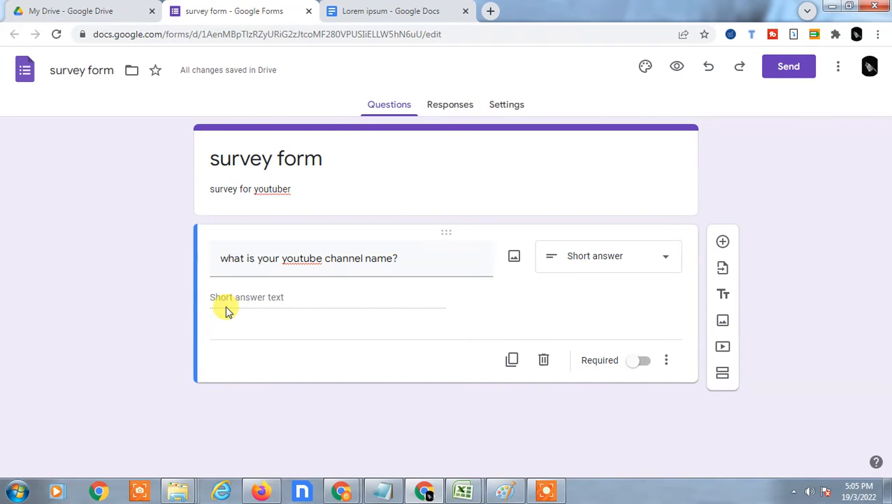
Make the channel name question required
click(638, 365)
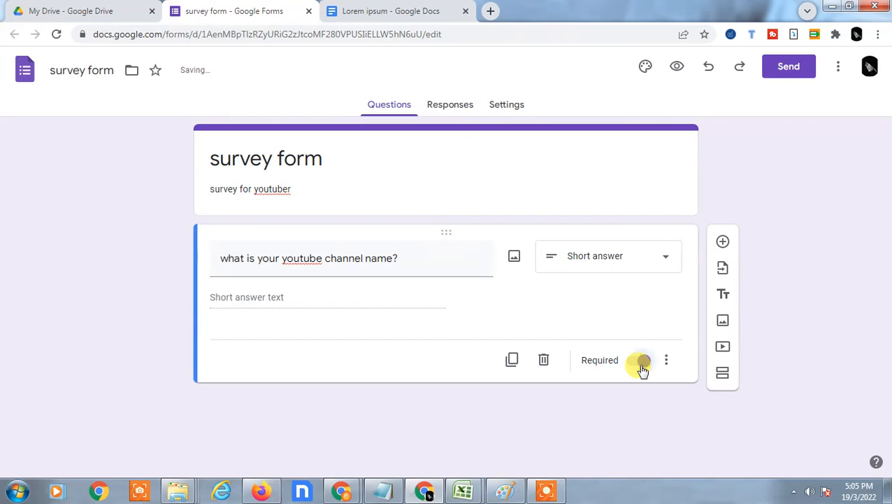
click(303, 258)
click(304, 296)
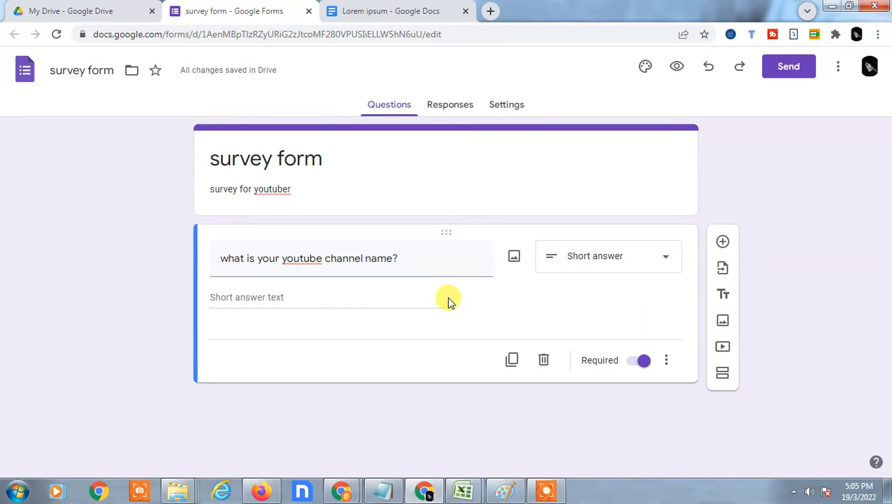
Add a second question to the form with the text "what your age?"
click(722, 242)
text(wh)
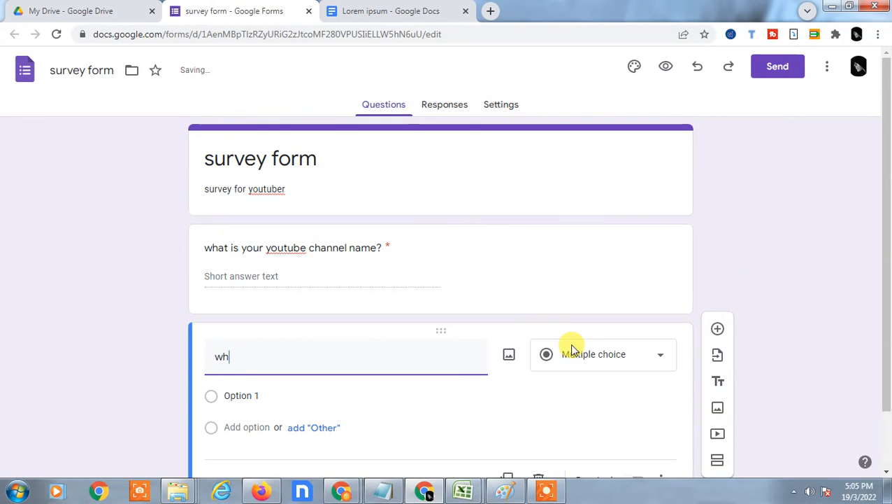
text(at you)
key(BackSpace)
key(BackSpace)
key(BackSpace)
key(BackSpace)
key(BackSpace)
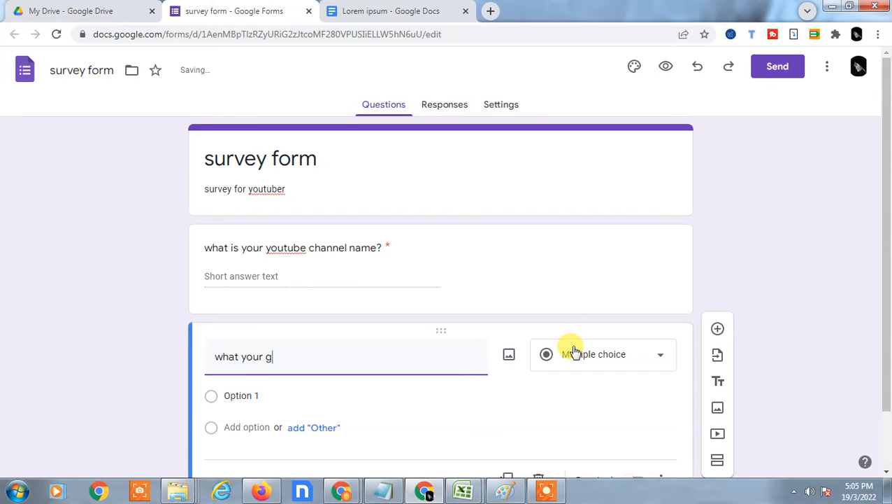
key(BackSpace)
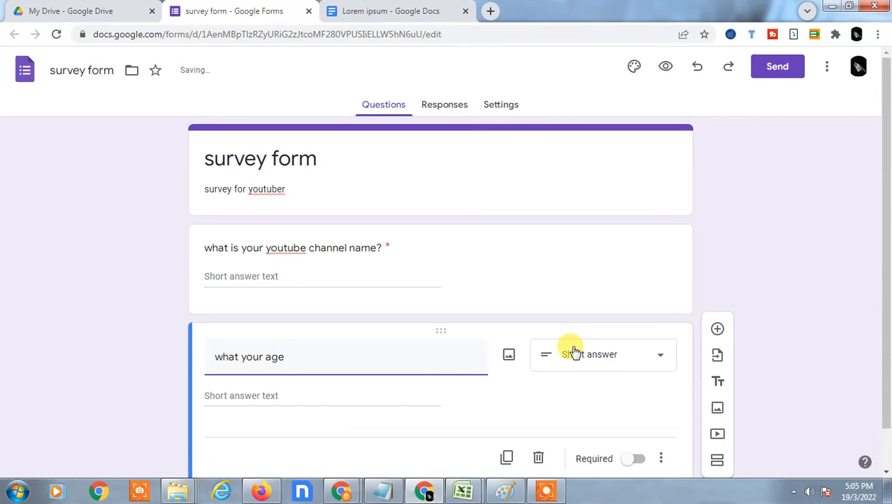
Set the age question's answer type to Paragraph
click(614, 355)
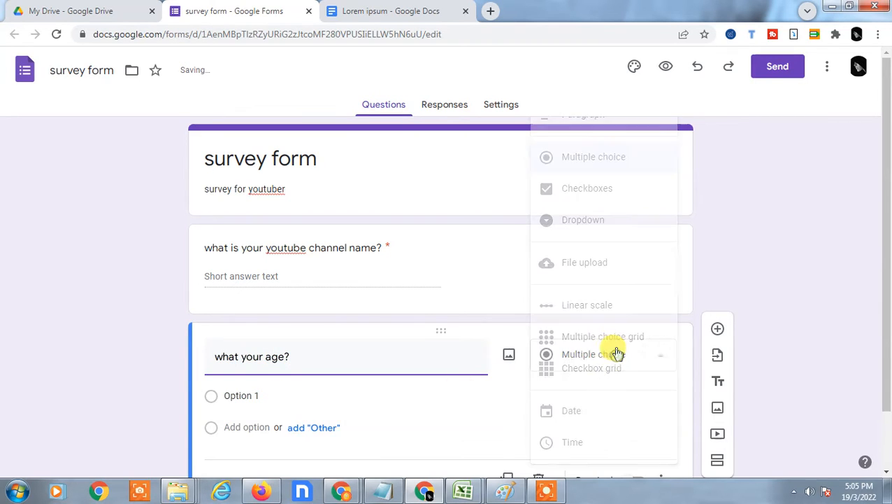
click(576, 112)
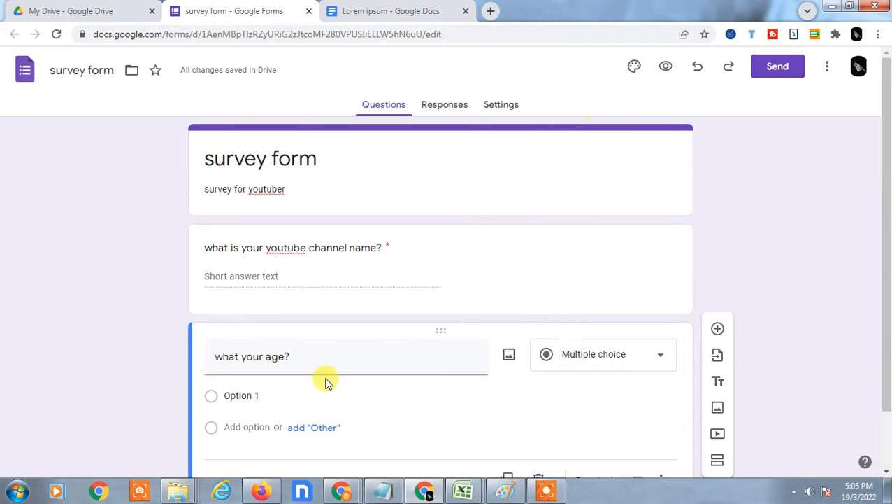
click(587, 352)
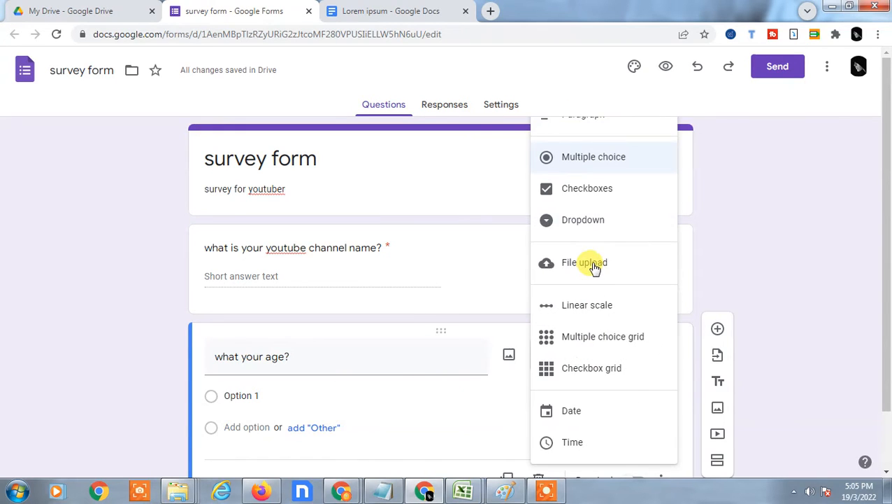
scroll(637, 280, down, 1)
scroll(654, 297, up, 1)
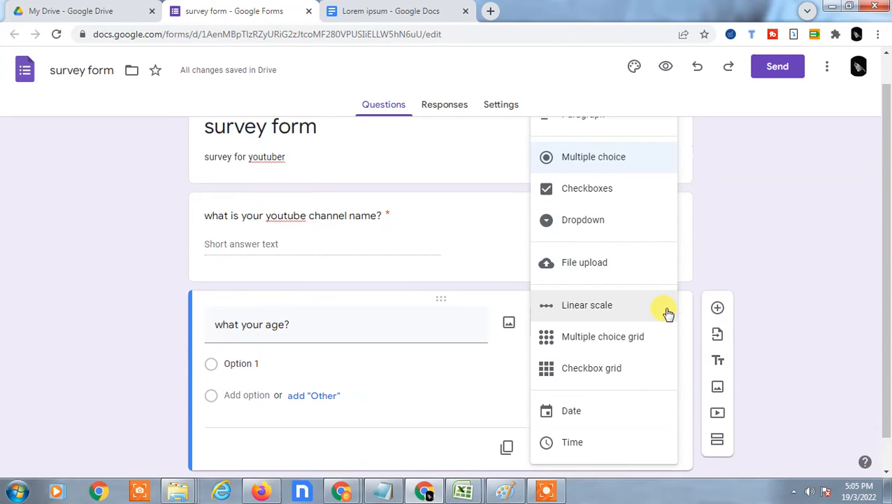
click(585, 123)
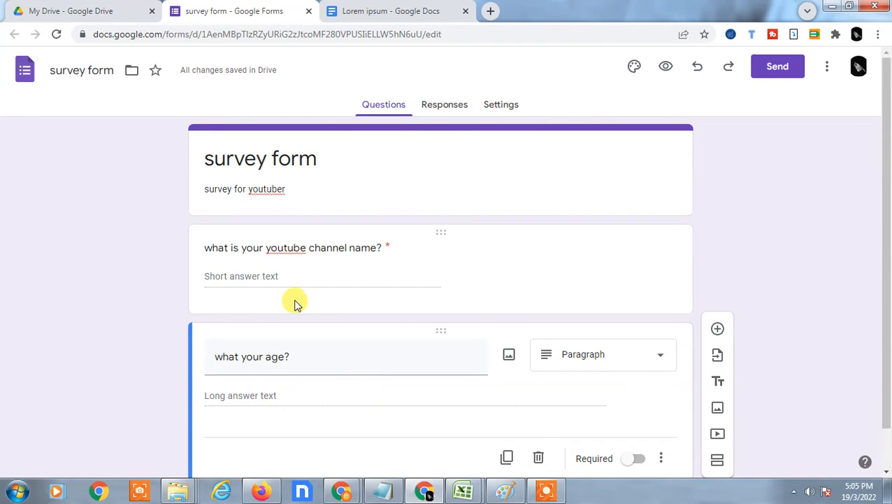
Compare the short answer field of the channel name question with the long answer field of the age question
click(637, 353)
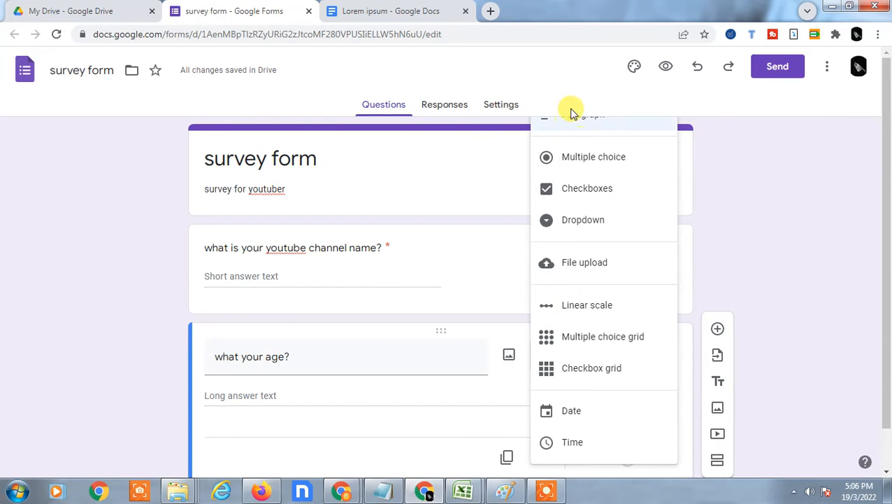
click(269, 281)
click(360, 301)
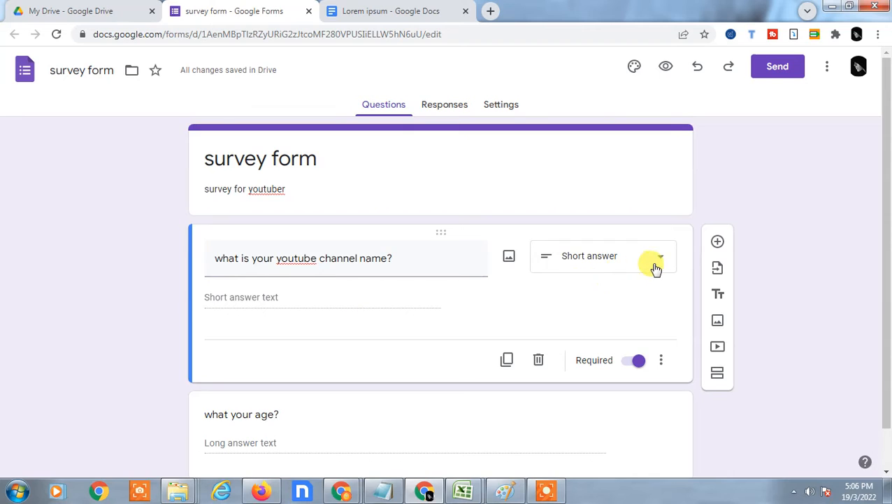
scroll(616, 321, down, 1)
click(423, 386)
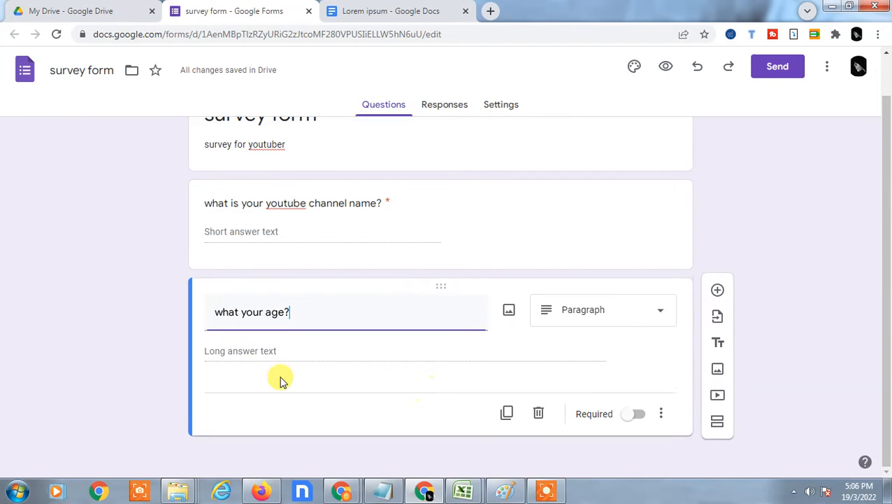
click(312, 381)
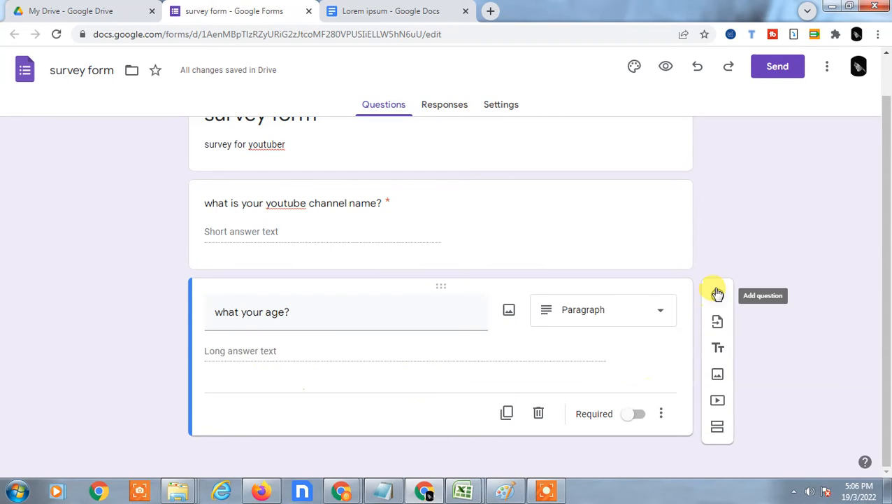
Set the age question's answer type to Multiple choice
click(665, 312)
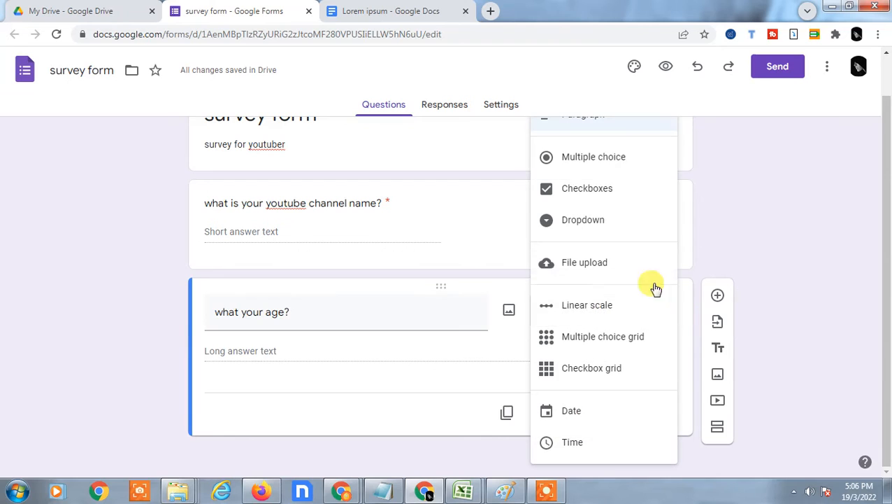
click(609, 160)
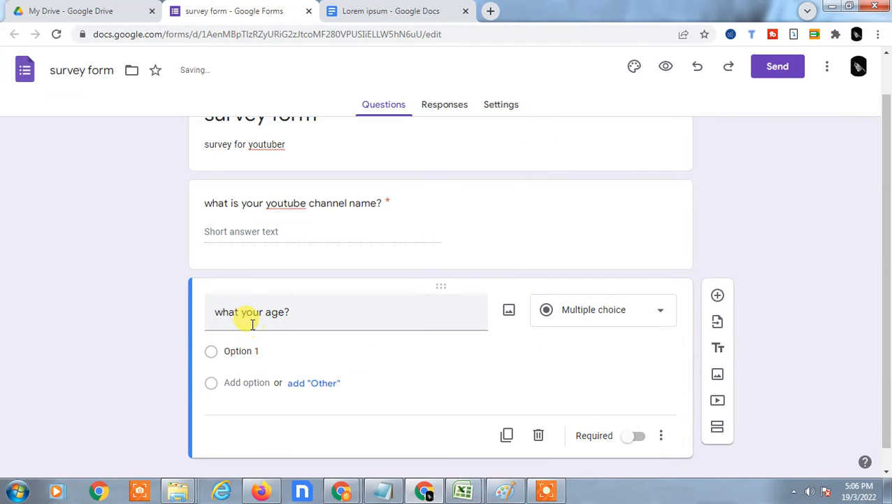
triple_click(271, 301)
click(282, 308)
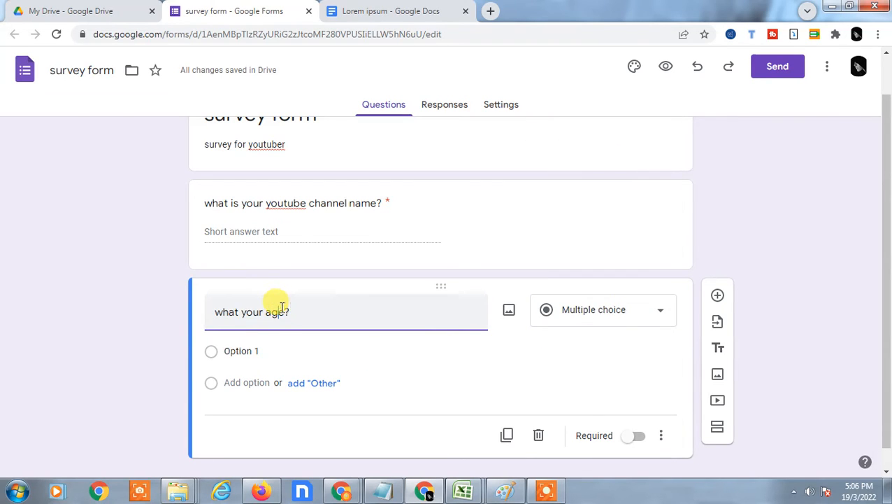
drag(286, 314, 171, 315)
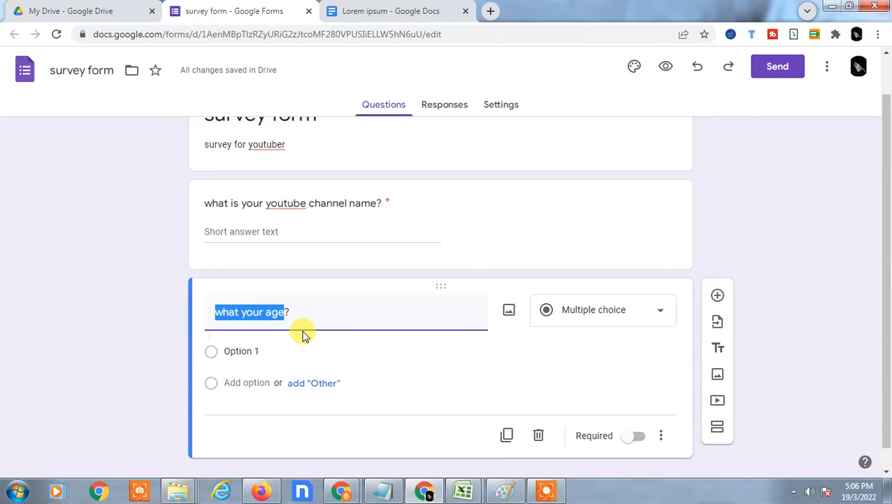
click(269, 314)
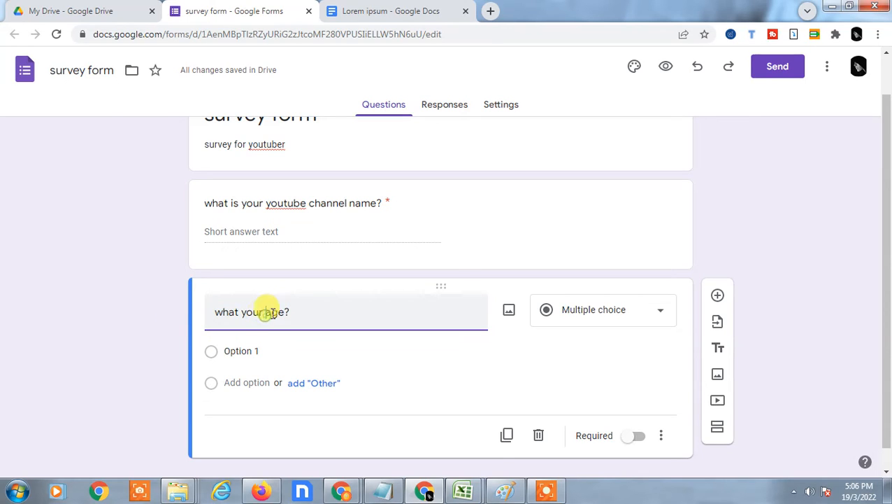
drag(259, 312, 212, 315)
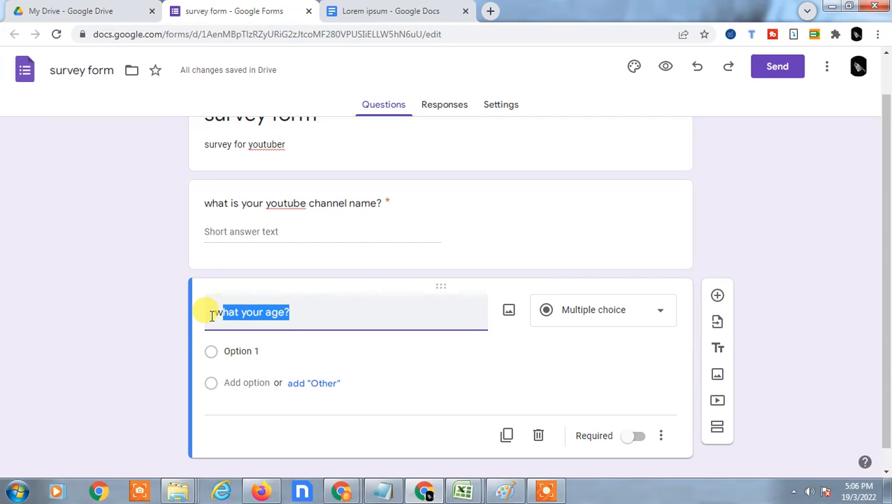
click(213, 347)
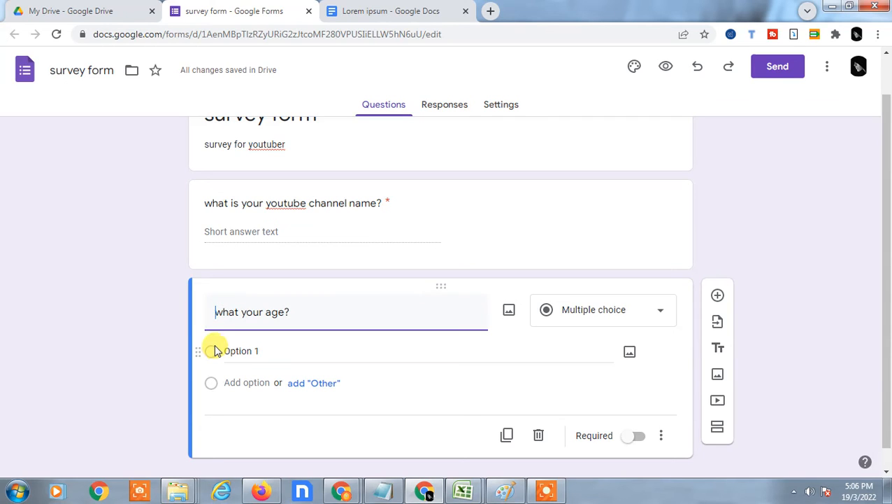
click(657, 322)
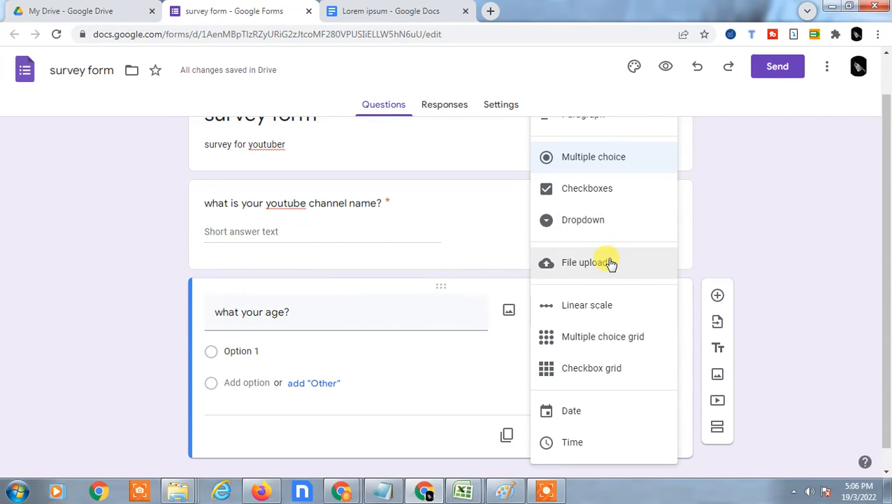
click(817, 195)
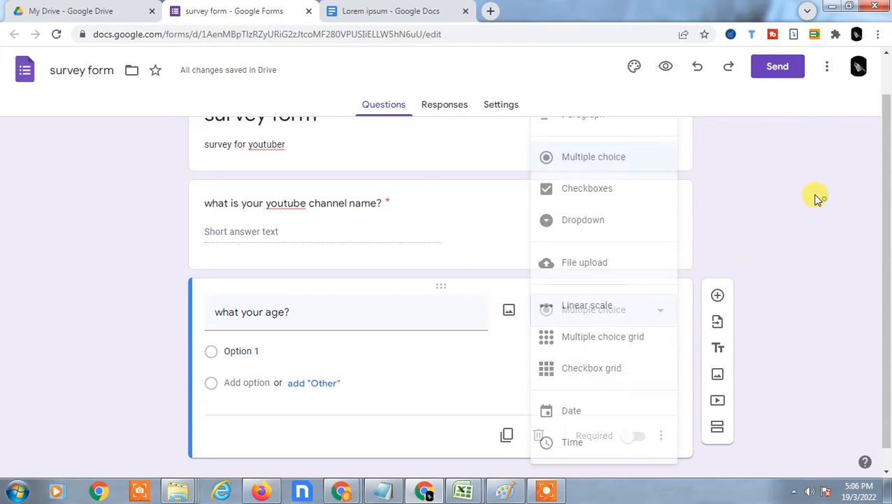
Preview the survey form as respondents see it and return to the form editor
scroll(386, 303, up, 1)
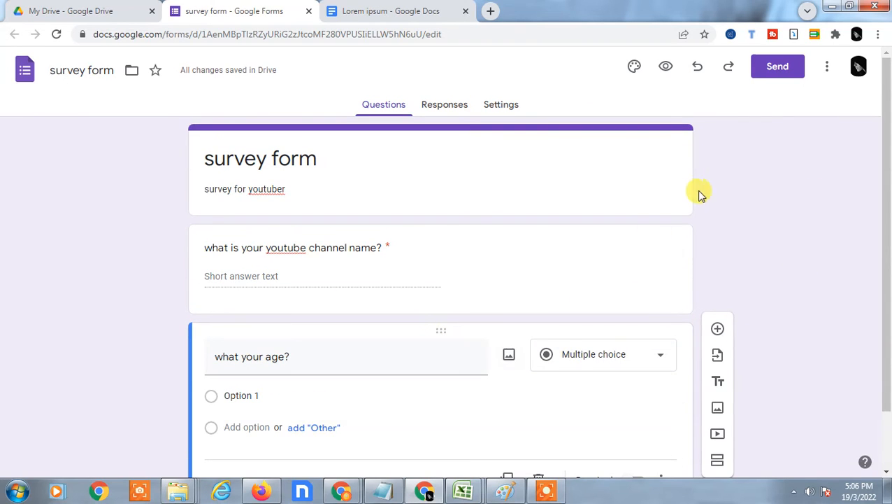
click(667, 68)
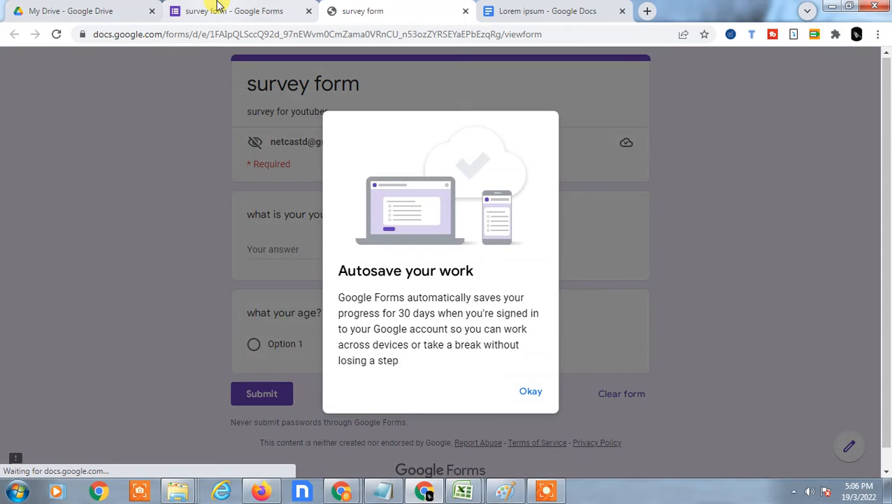
click(220, 8)
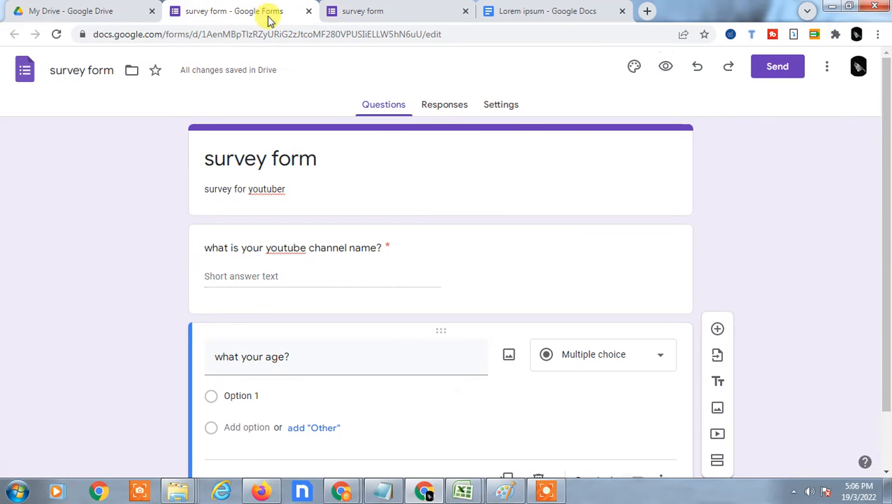
Link the form's responses to a new spreadsheet named "survey form (Responses)"
click(442, 114)
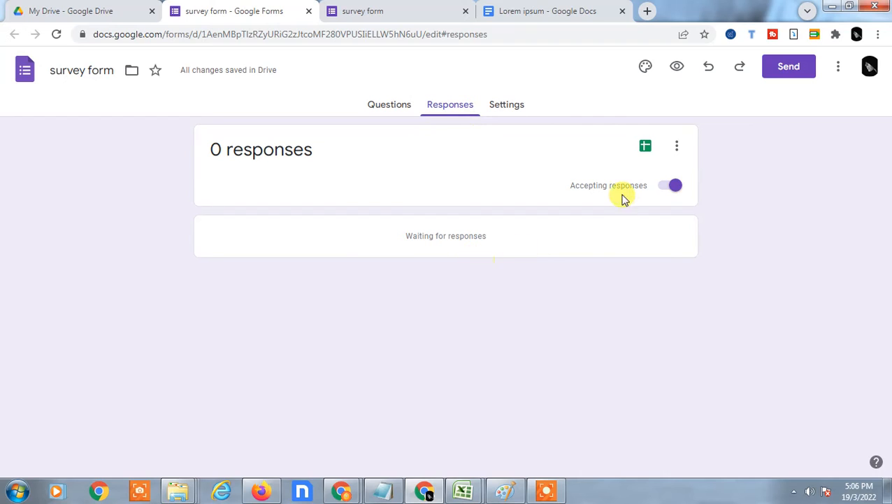
click(647, 148)
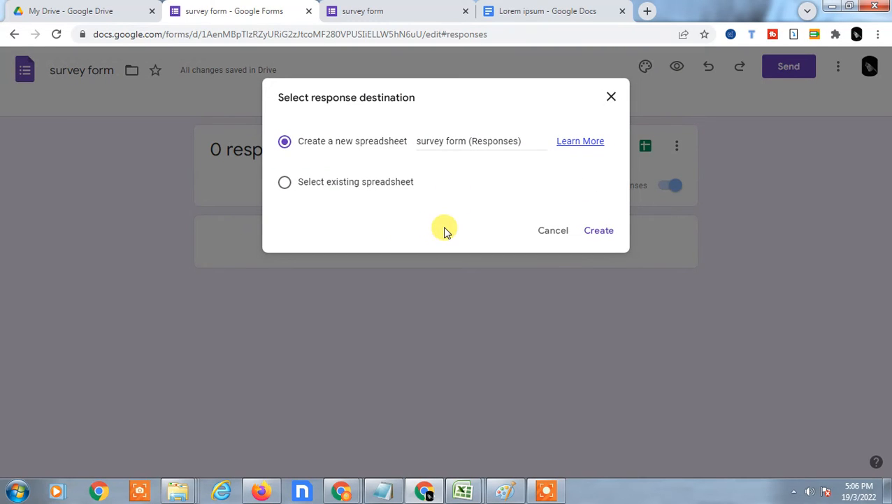
click(418, 141)
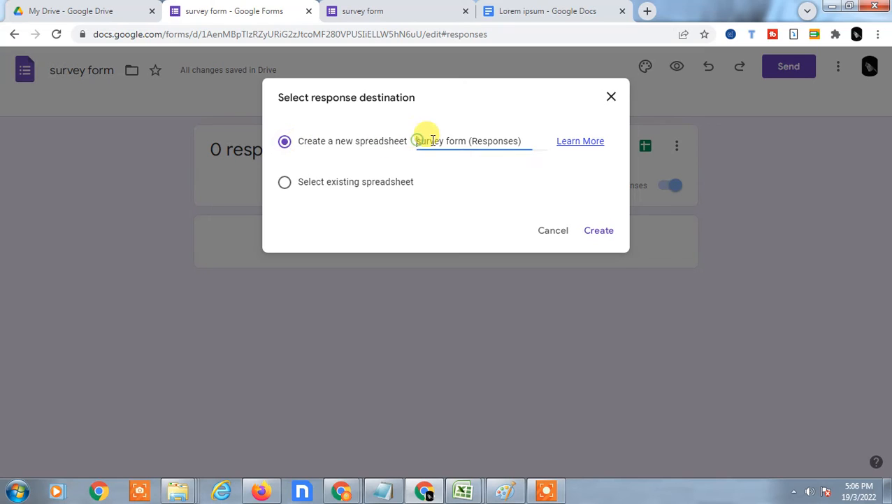
click(600, 231)
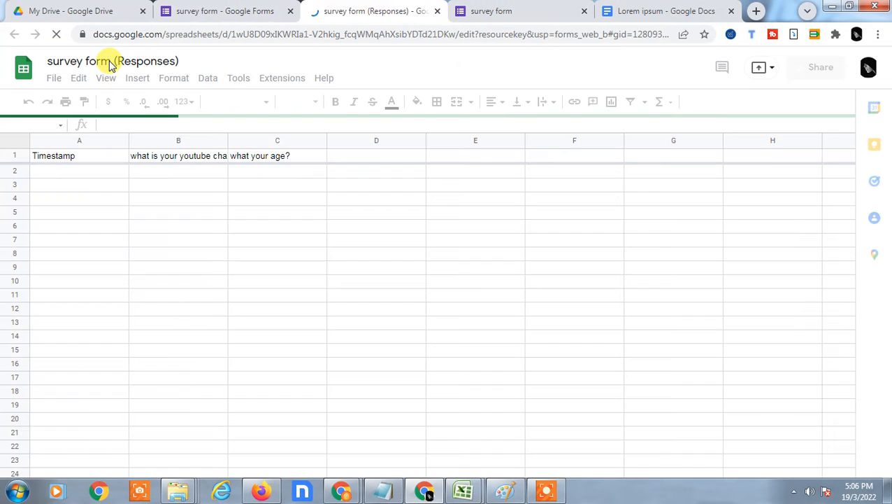
Switch to Google Drive and look for the response spreadsheet in My Drive and among the recent files
click(93, 12)
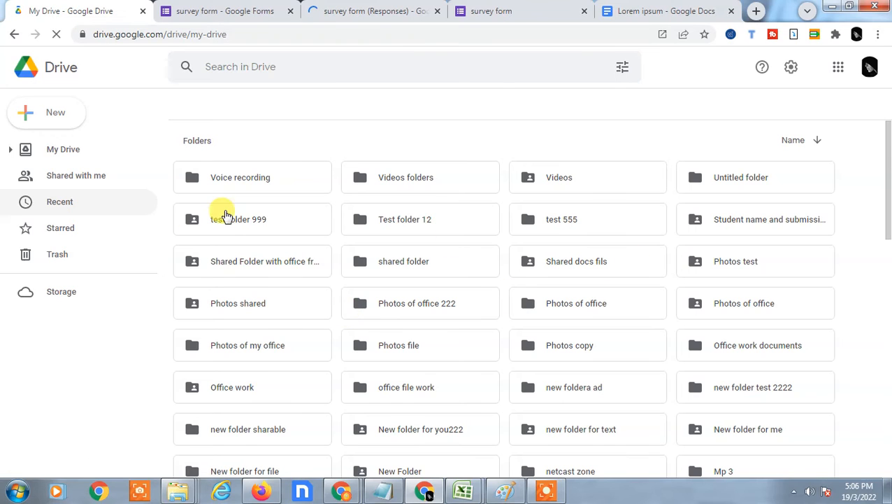
scroll(308, 222, down, 3)
scroll(331, 224, down, 3)
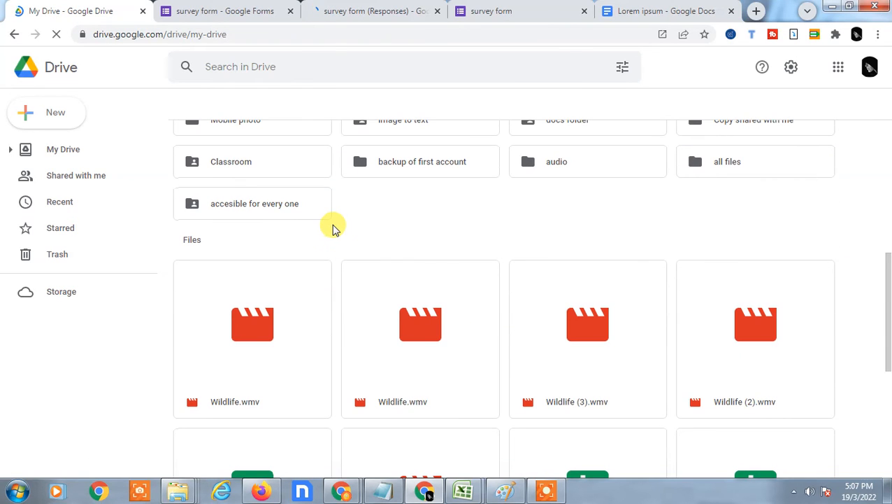
scroll(334, 231, down, 2)
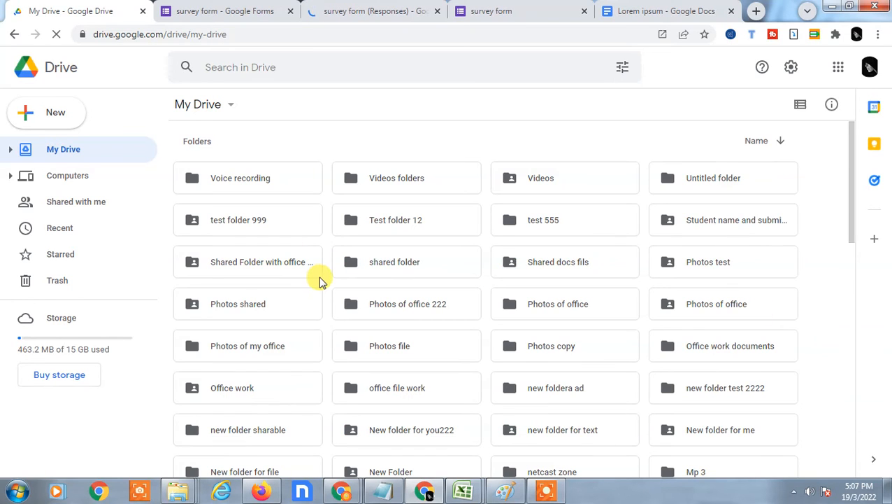
scroll(826, 216, down, 3)
scroll(517, 301, down, 1)
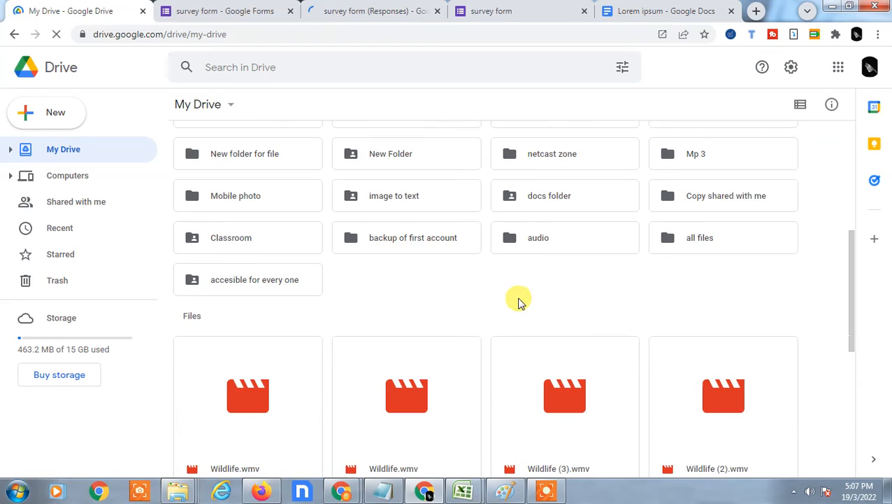
scroll(519, 301, down, 5)
scroll(524, 304, up, 1)
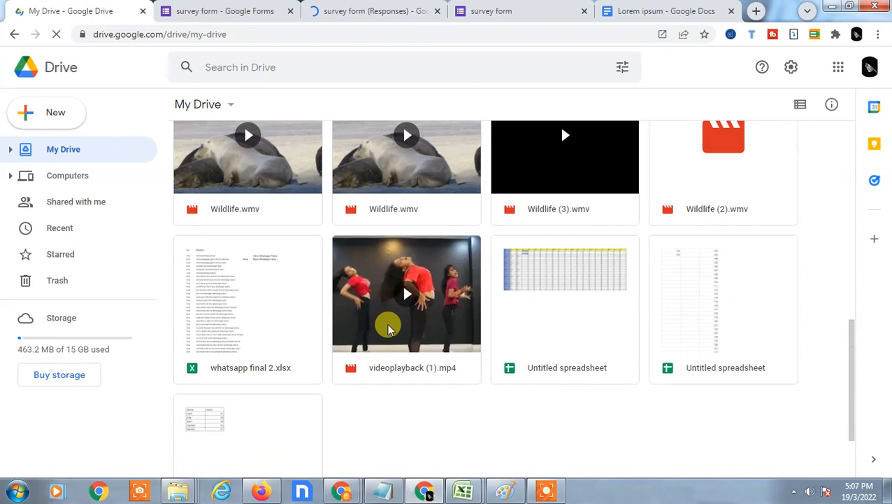
scroll(427, 329, up, 2)
scroll(251, 210, up, 2)
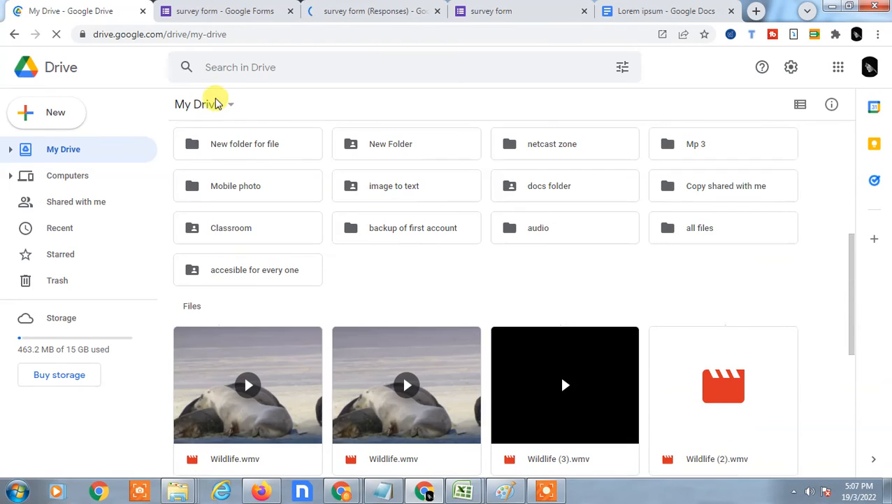
scroll(829, 223, down, 5)
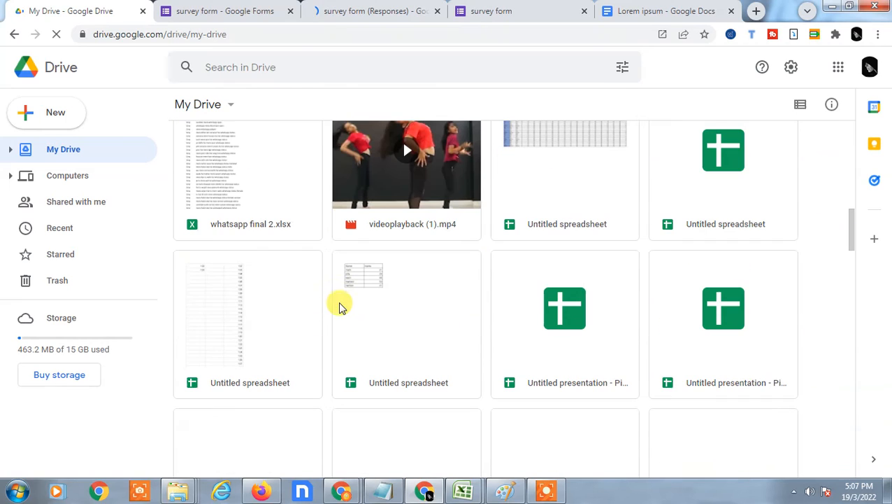
scroll(439, 308, up, 5)
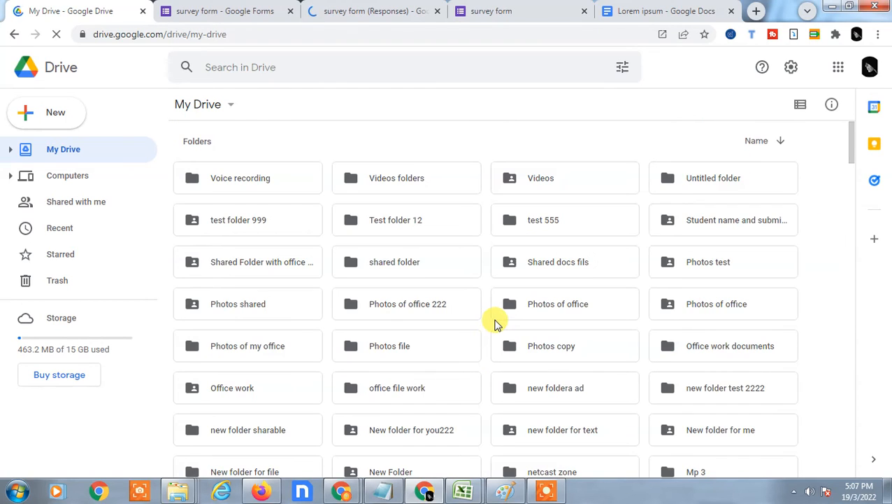
scroll(313, 275, down, 2)
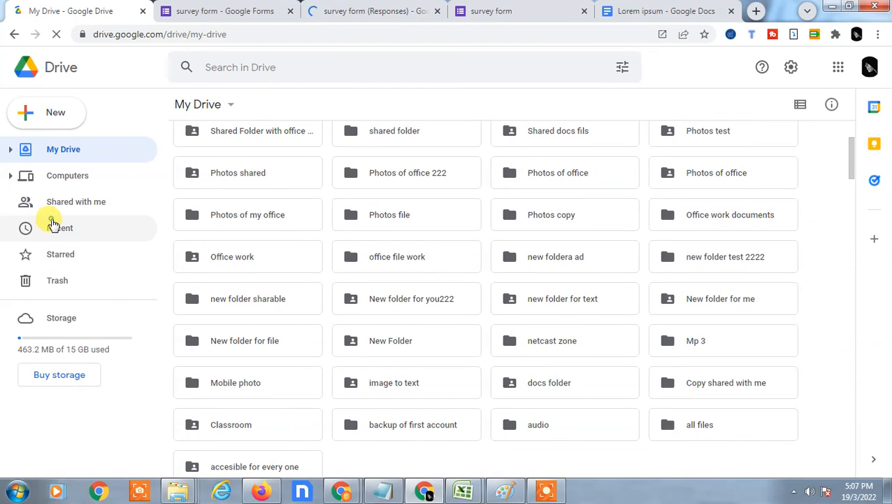
click(54, 224)
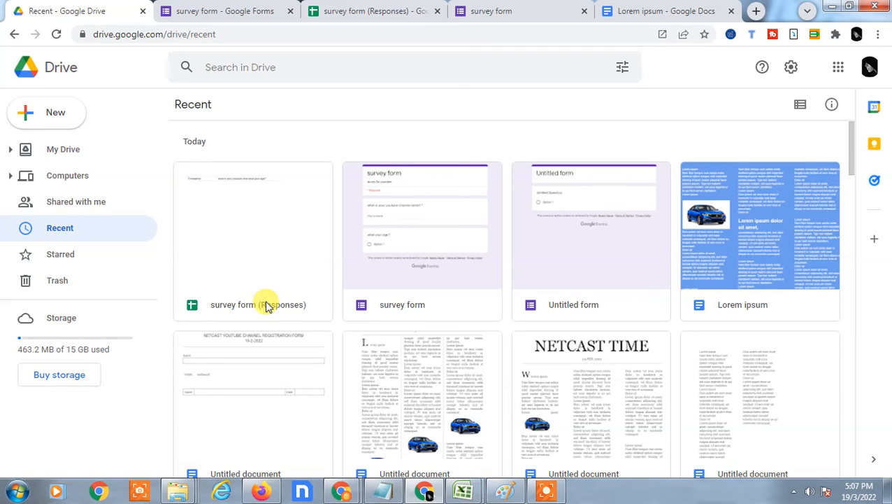
Return to the survey form in the form editor and show its questions
click(498, 7)
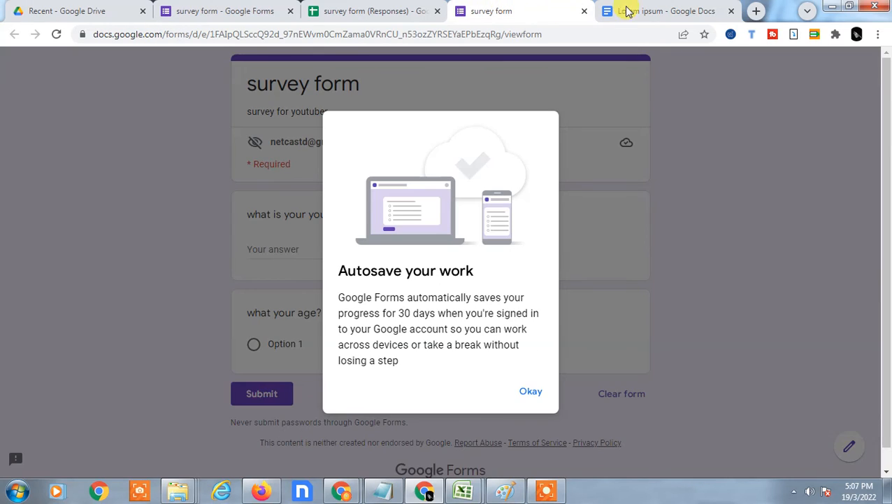
click(355, 8)
click(214, 10)
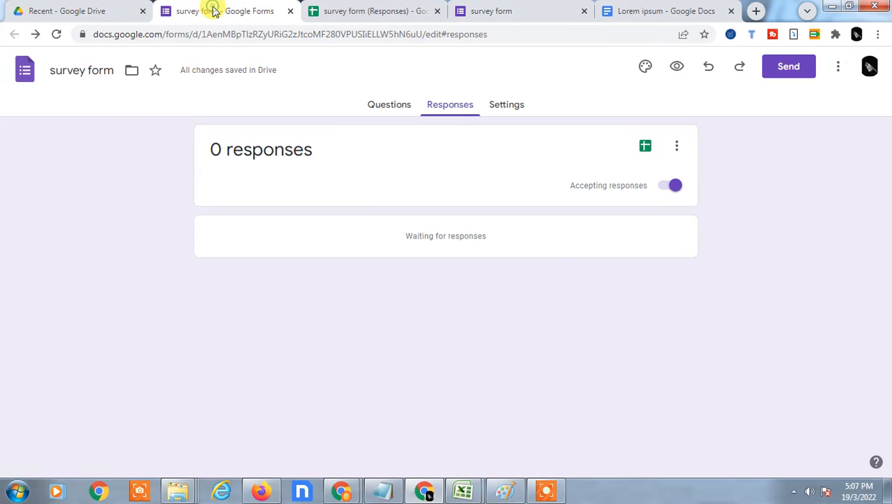
click(391, 106)
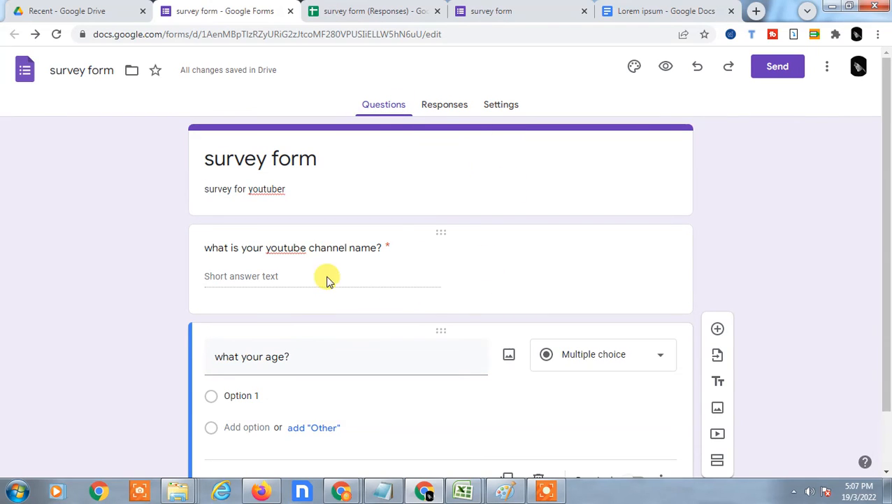
Open the form's sending options, view the email option, and copy a shortened link to the form
click(781, 70)
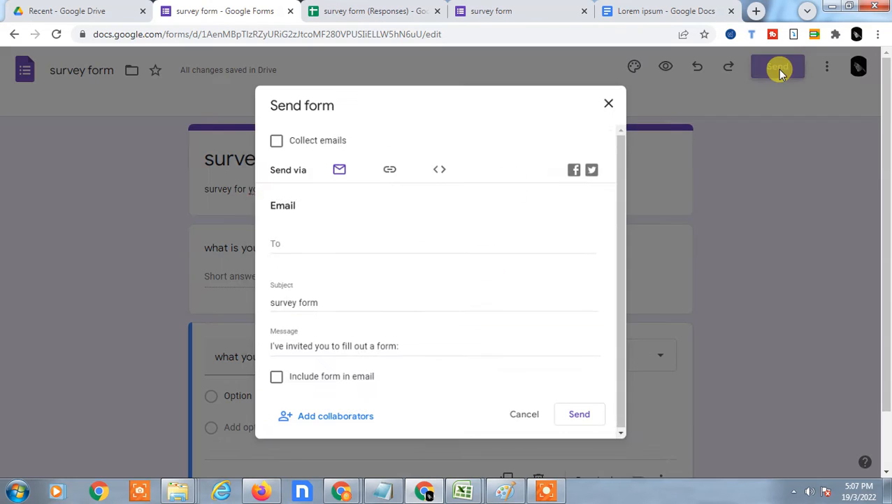
click(272, 236)
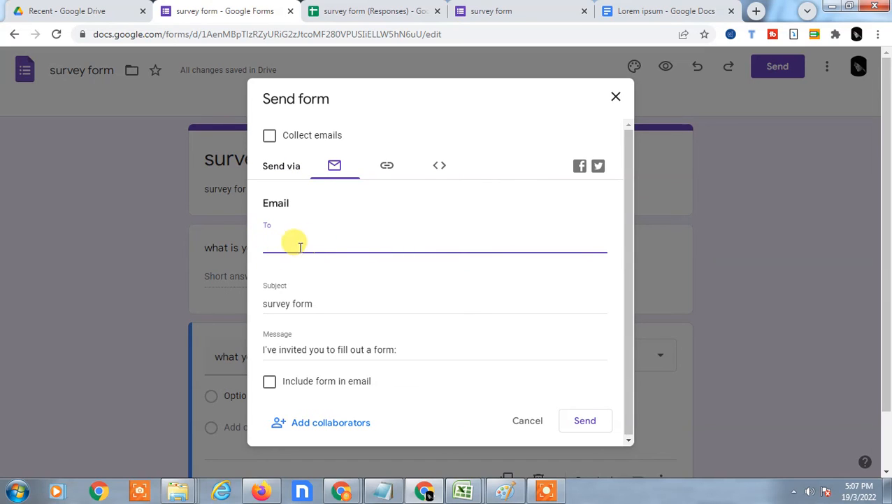
click(394, 176)
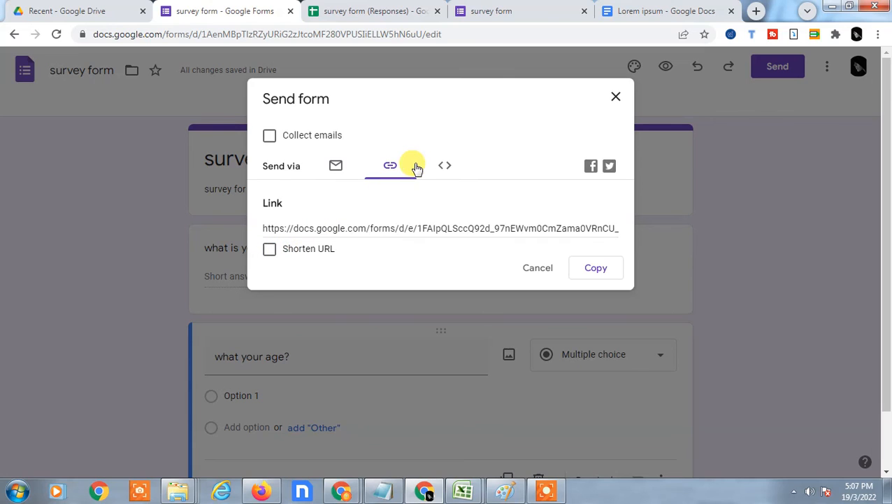
click(270, 252)
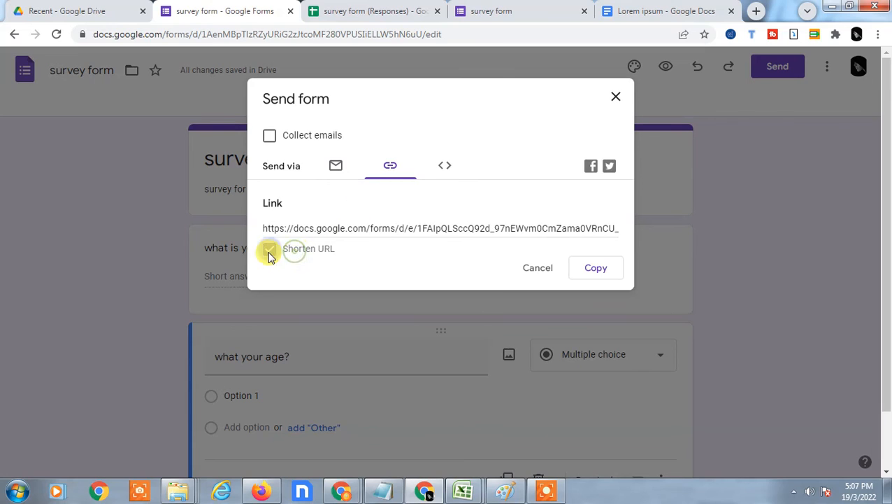
click(618, 269)
click(340, 236)
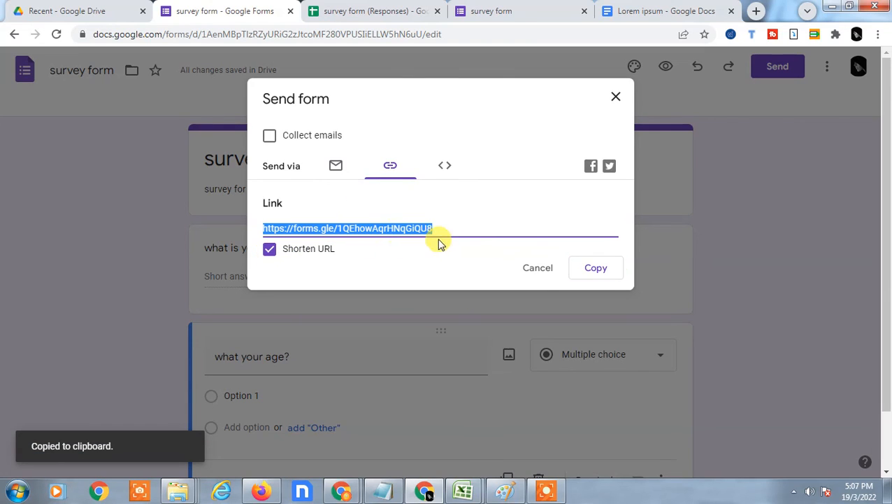
Examine the form's embed HTML code and its share link, and close the sending options
click(438, 167)
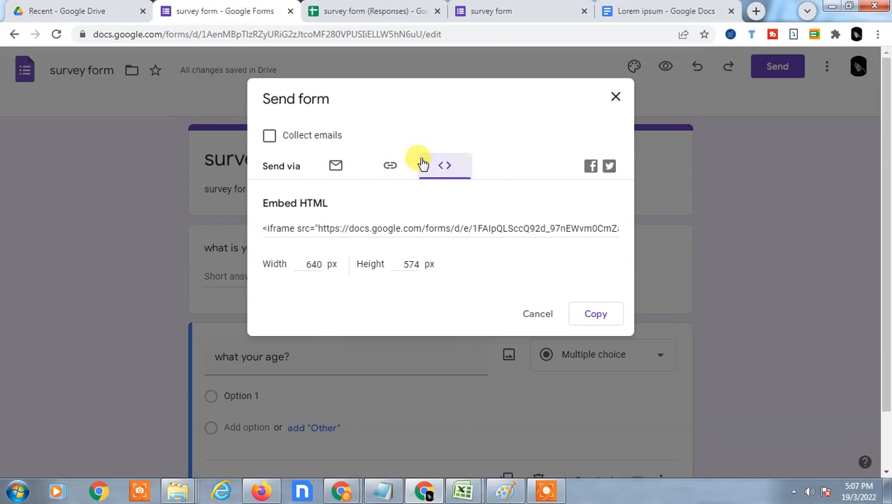
click(302, 231)
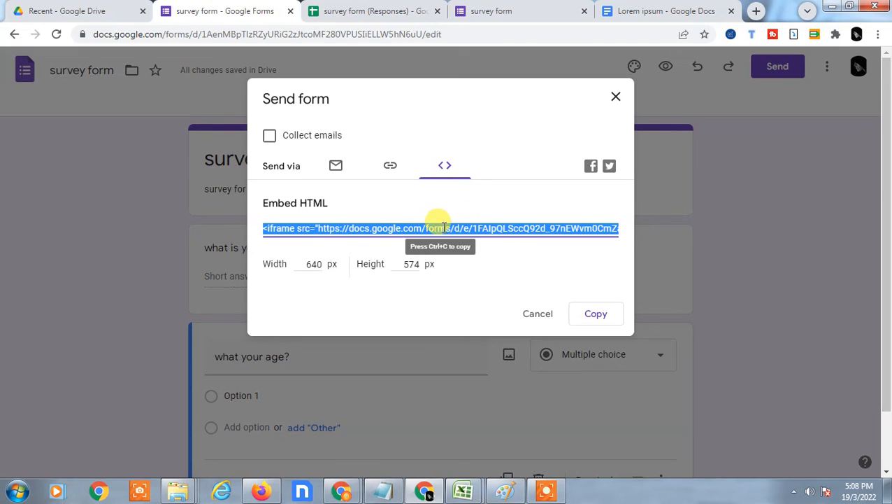
click(390, 166)
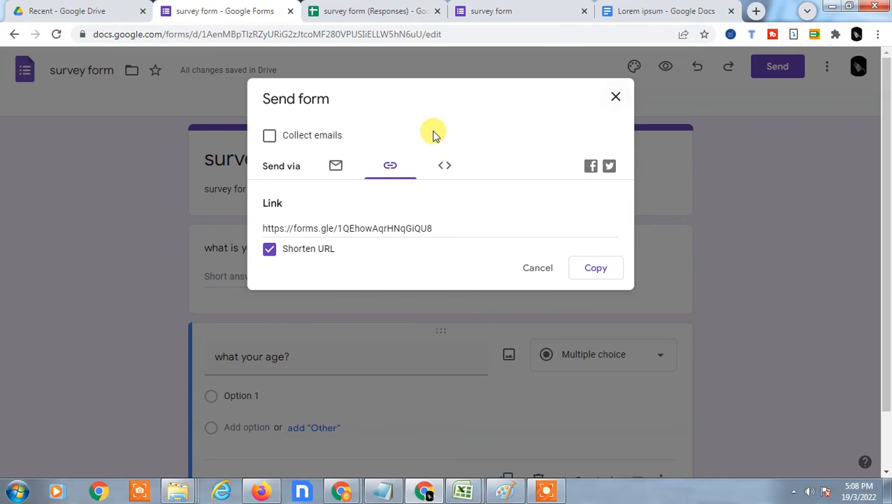
click(615, 98)
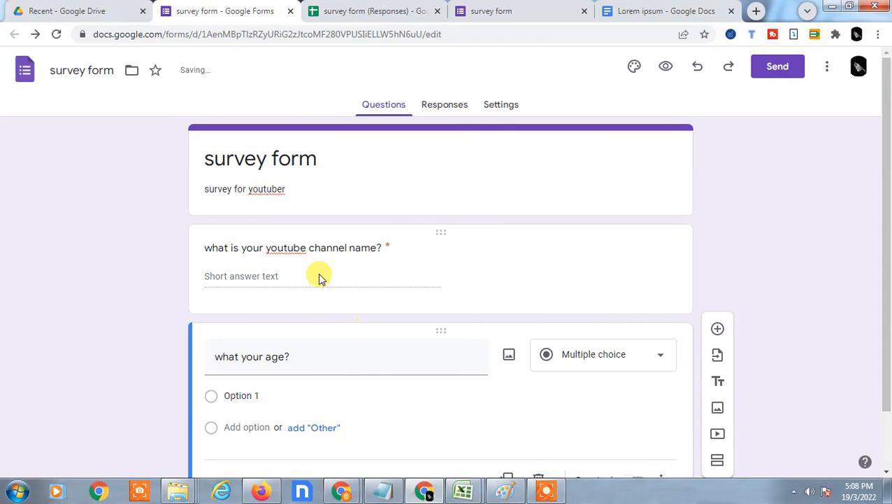
Check the column headings in the responses spreadsheet and the recent files in Google Drive, and return to the desktop
click(370, 10)
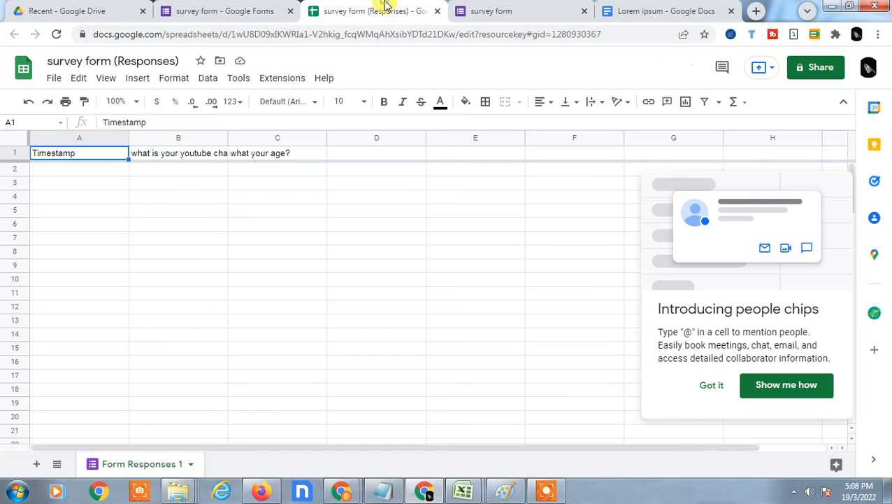
click(65, 169)
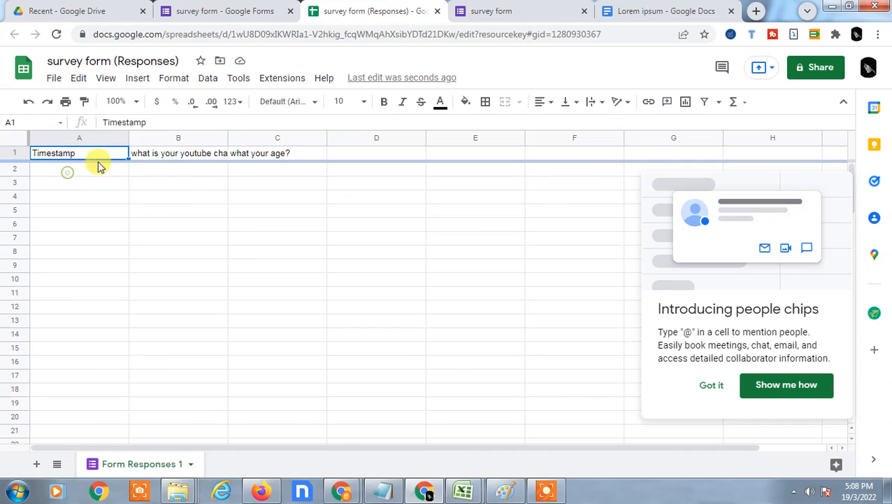
click(147, 152)
click(87, 6)
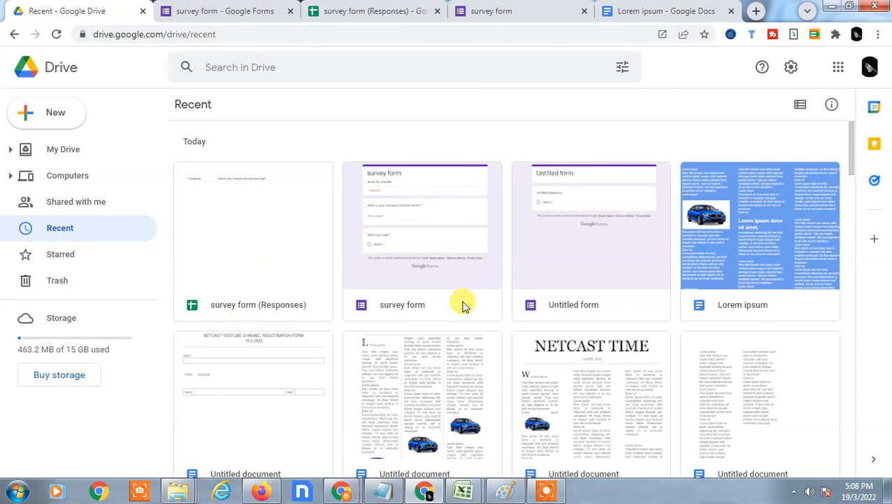
key(super+d)
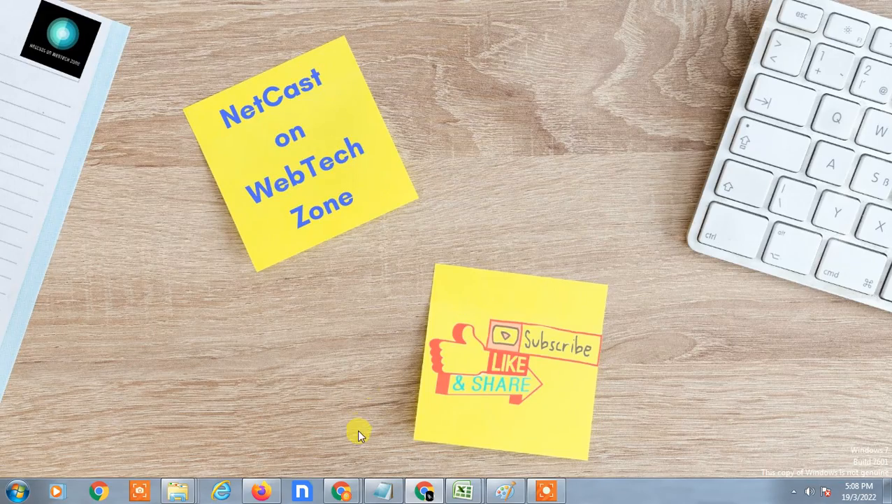